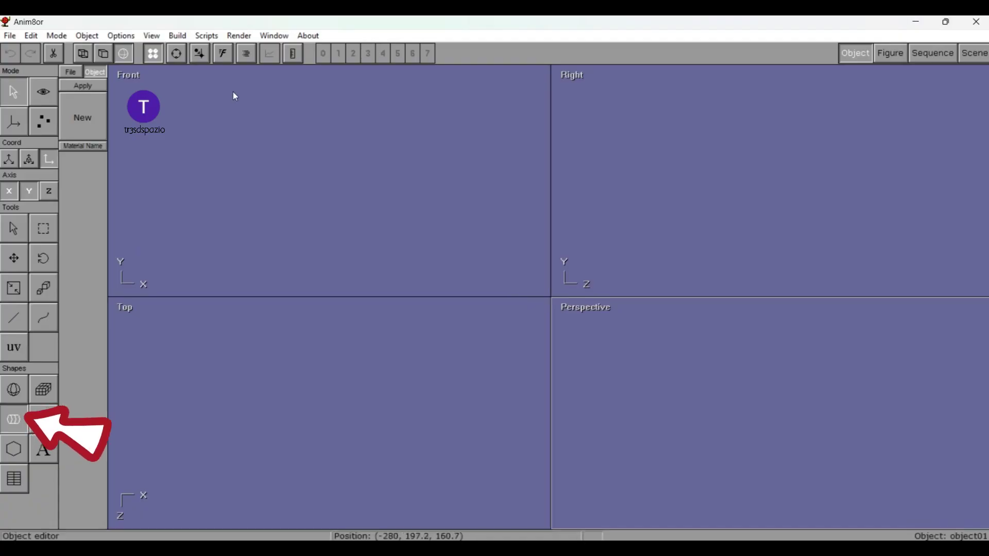
- Drag out a cylinder and change its latitude divisions from 8 to 4
drag(234, 93, 278, 184)
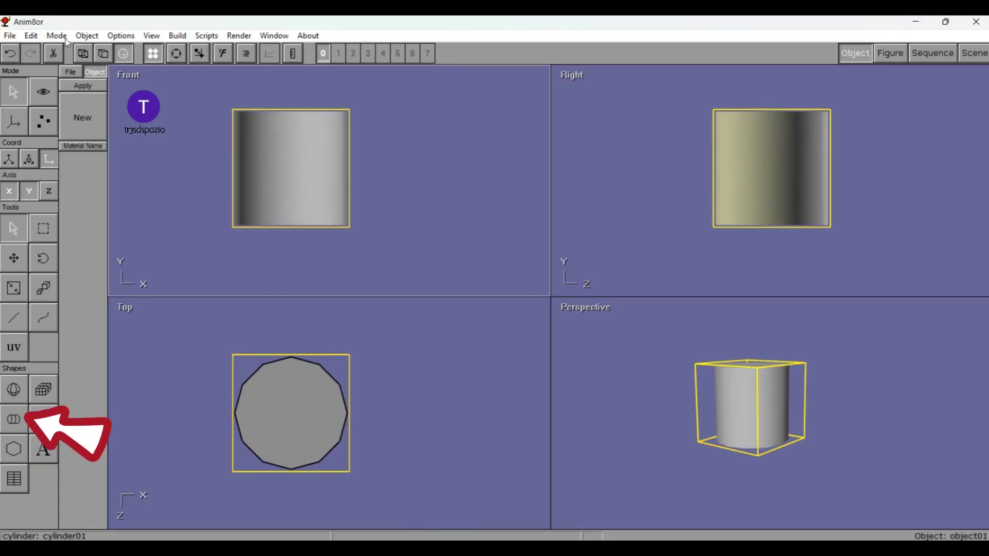
double_click(222, 124)
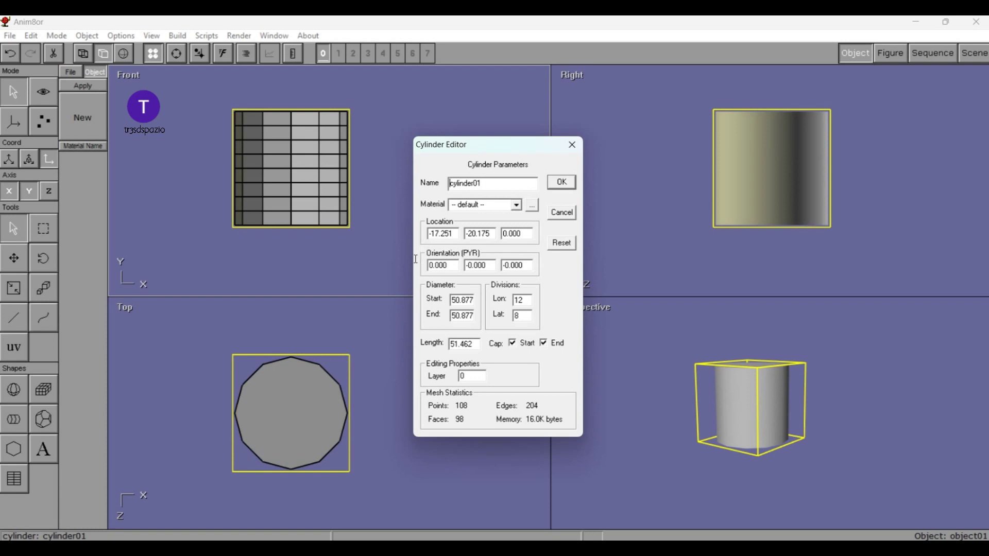
double_click(520, 316)
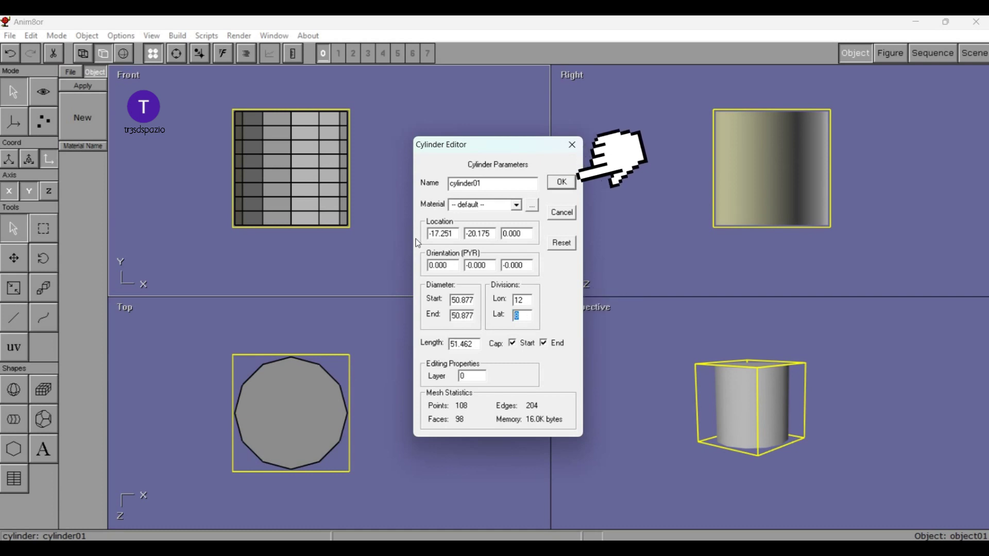
text(4)
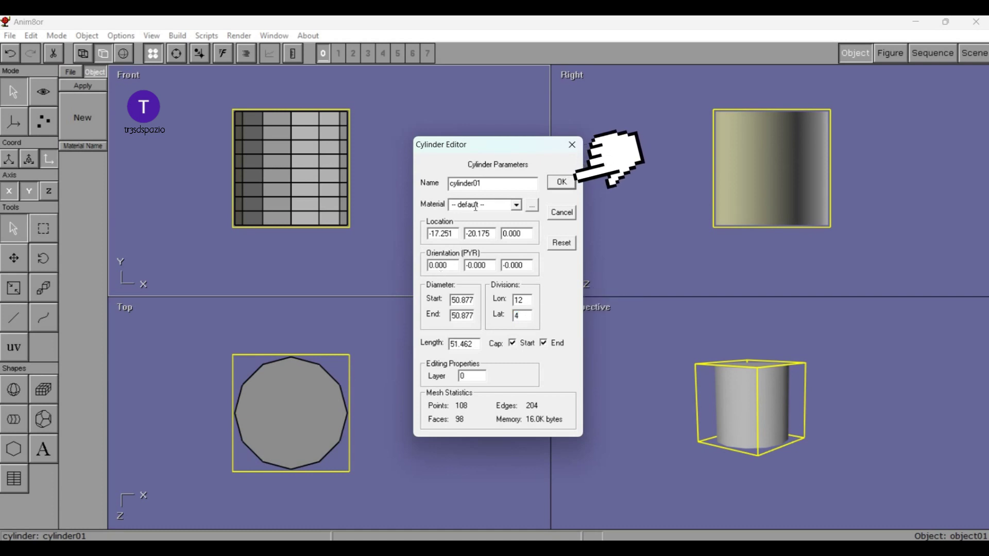
key(Return)
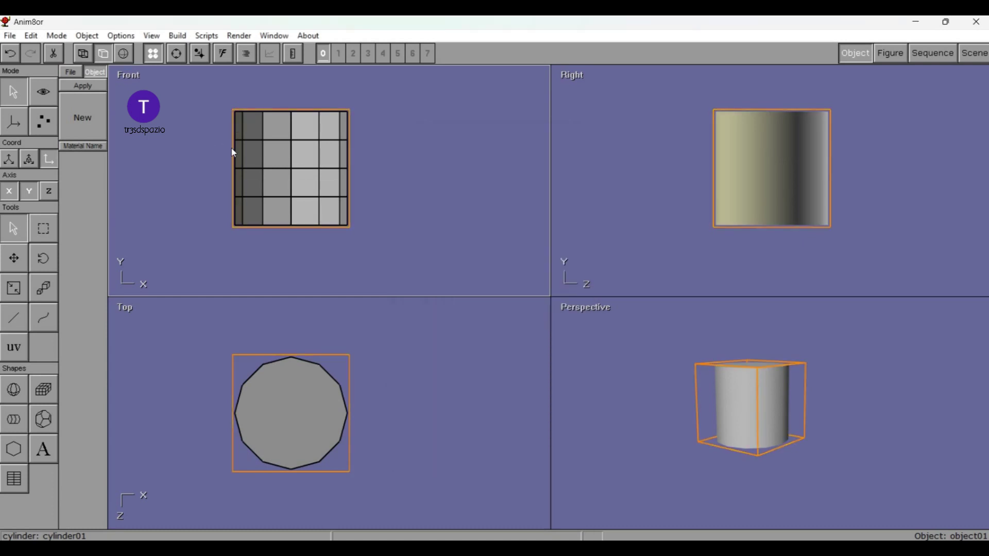
- Convert the cylinder into an editable mesh, mesh01
click(265, 160)
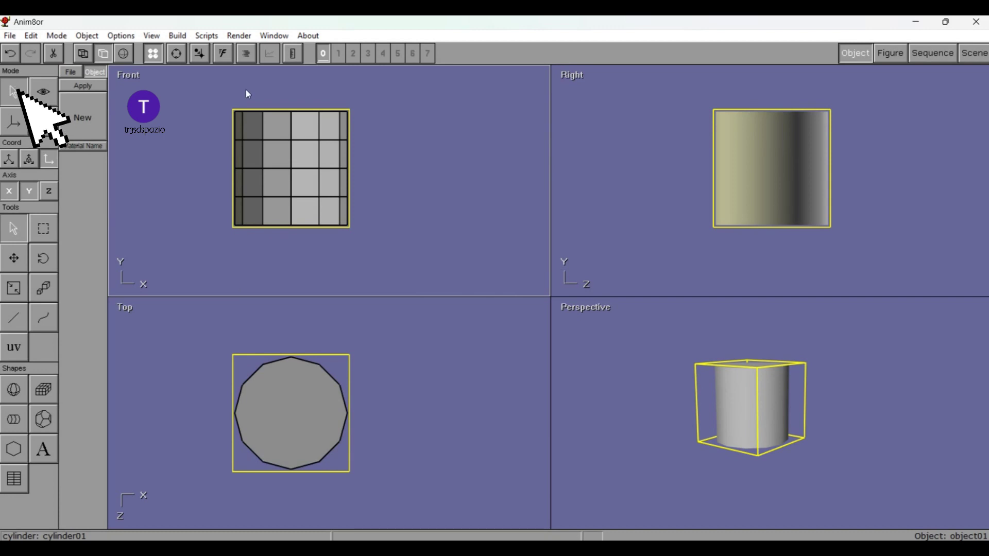
click(177, 35)
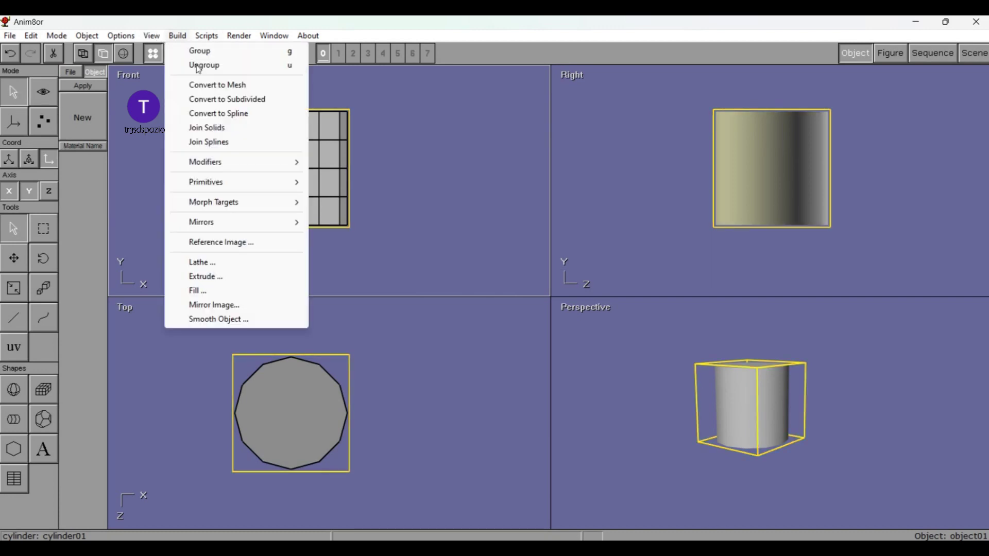
click(216, 84)
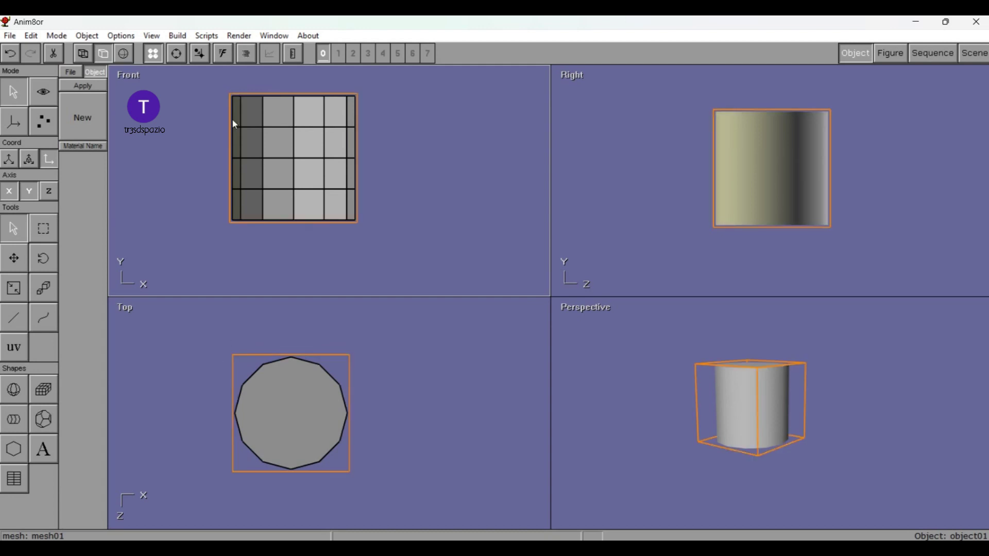
- Scale mesh01 about 1.19 times taller along the Y axis
scroll(233, 120, down, 1)
click(14, 288)
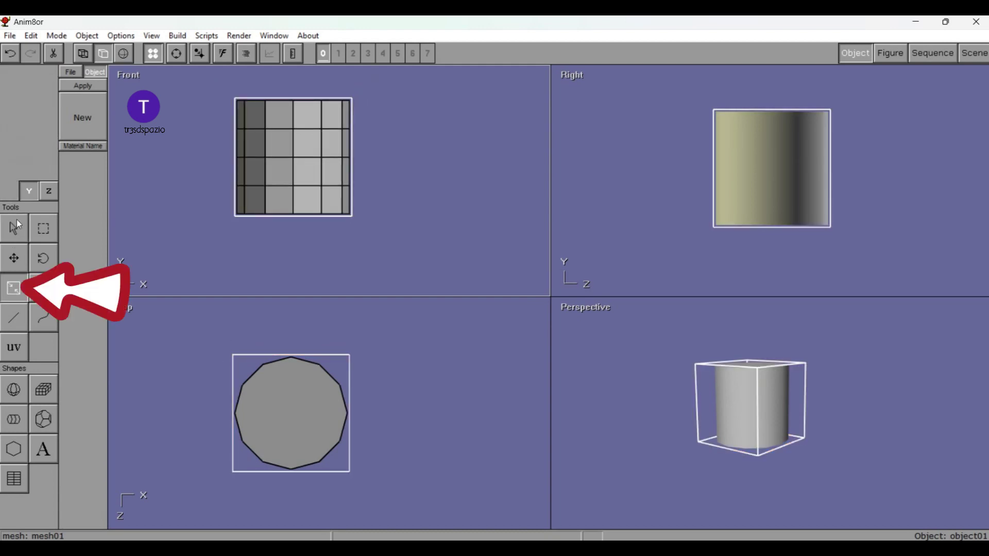
drag(292, 101, 289, 84)
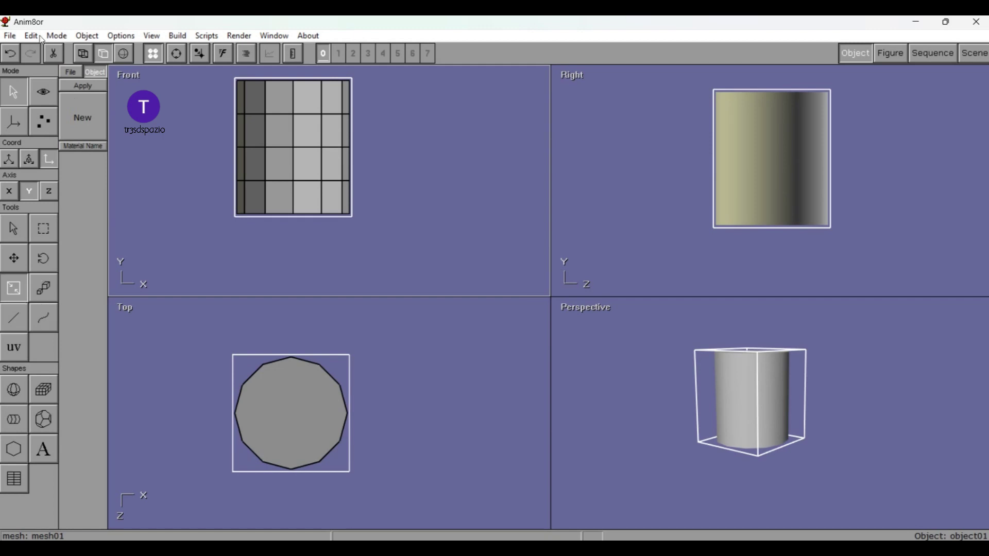
- In Point Edit mode, select the mesh's top face and inset it to form a thin rim
click(37, 111)
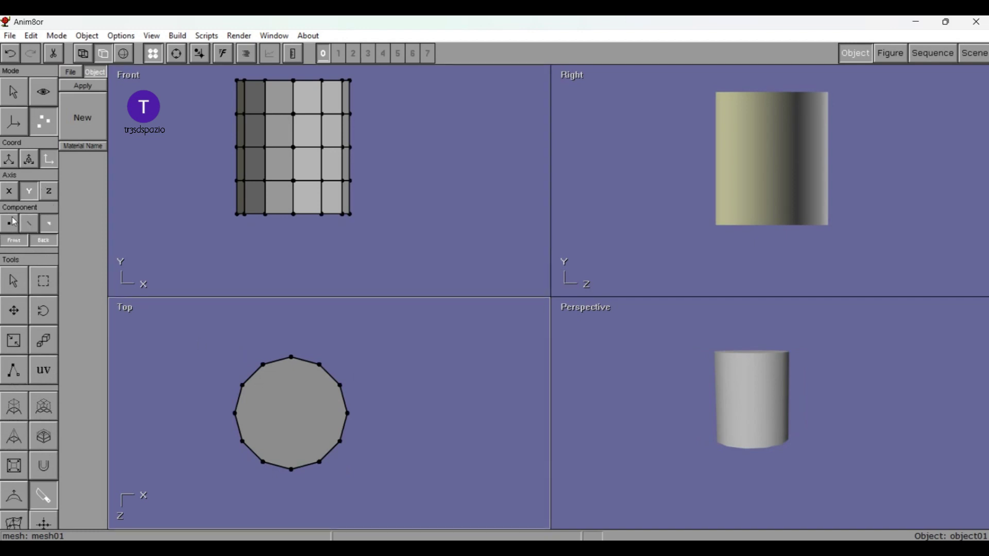
click(14, 281)
drag(355, 479, 230, 342)
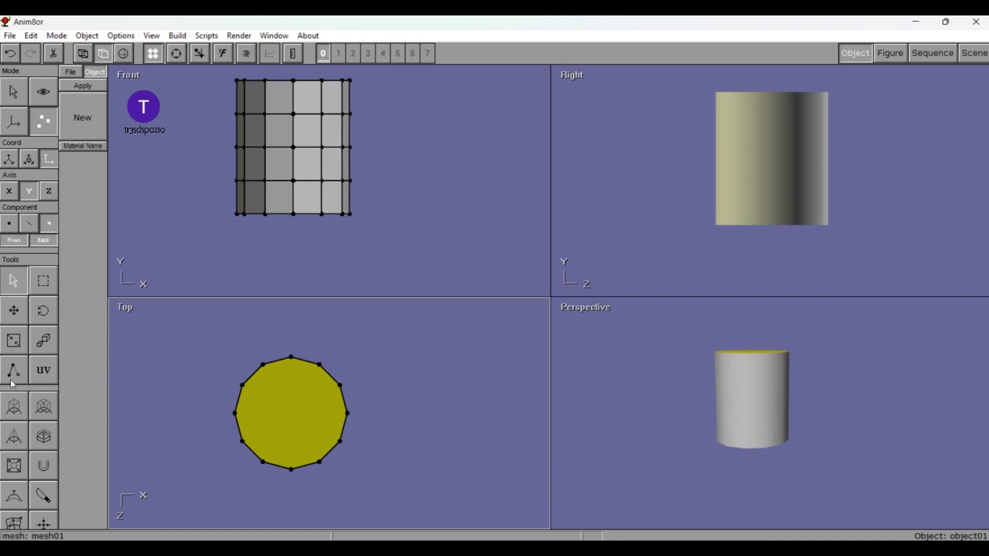
key(b)
drag(211, 324, 238, 340)
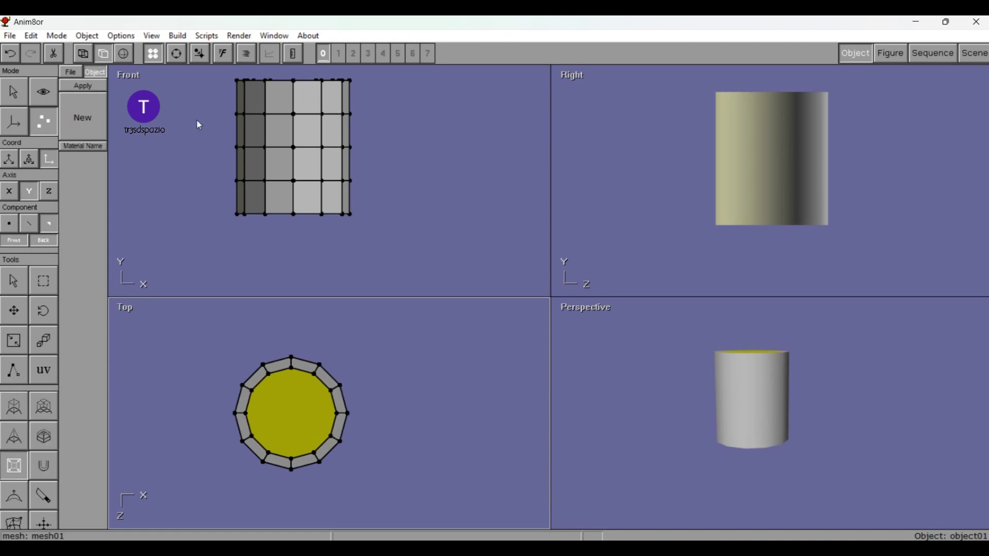
- In wireframe, extrude the inset face down by -52.34 into a deep cavity, then return to Object mode
click(81, 106)
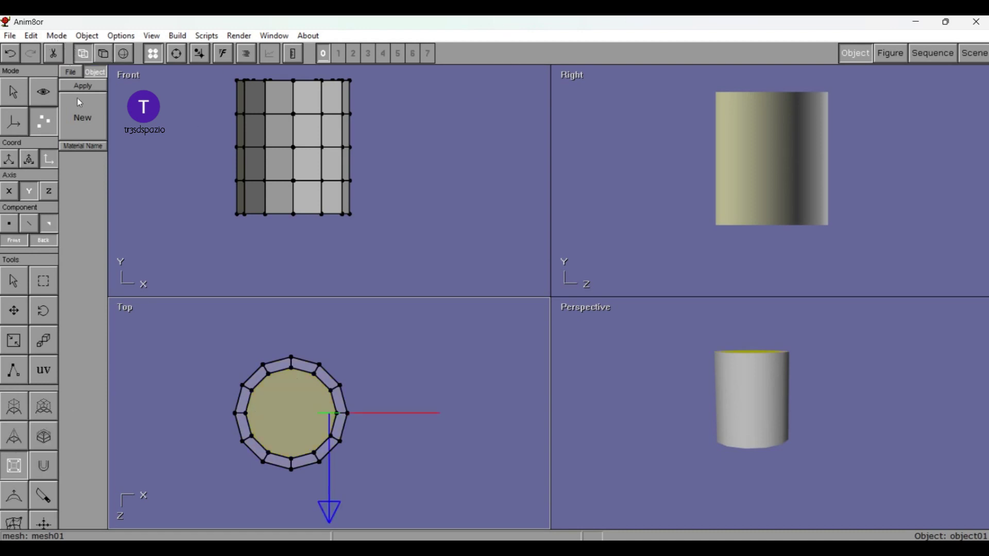
click(83, 53)
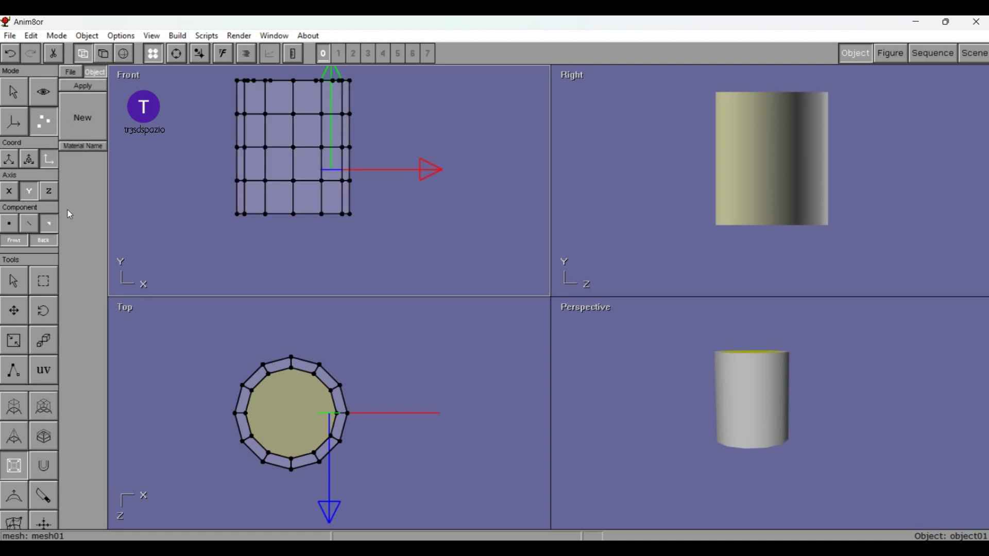
click(13, 407)
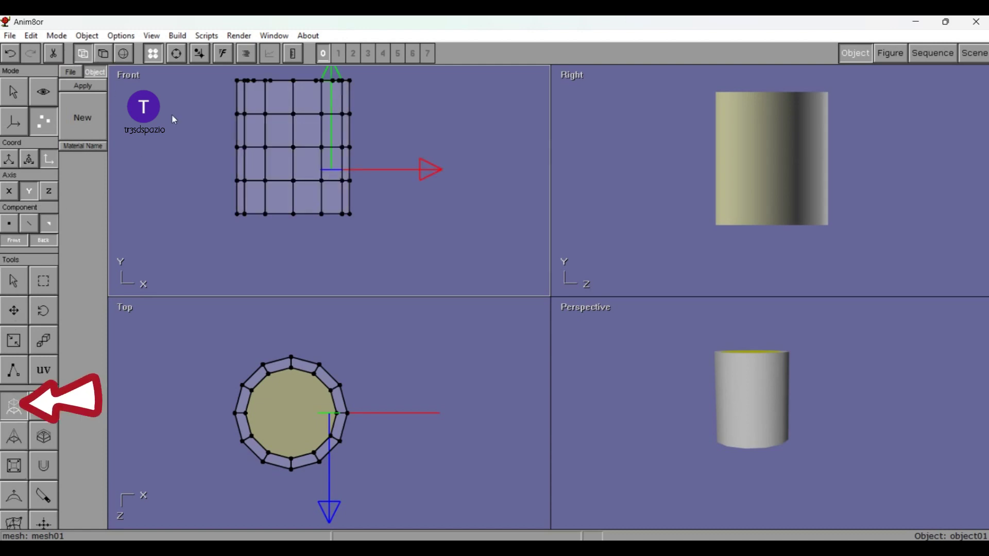
mouse_move(174, 75)
mouse_down()
mouse_move(180, 177)
mouse_move(171, 180)
mouse_up()
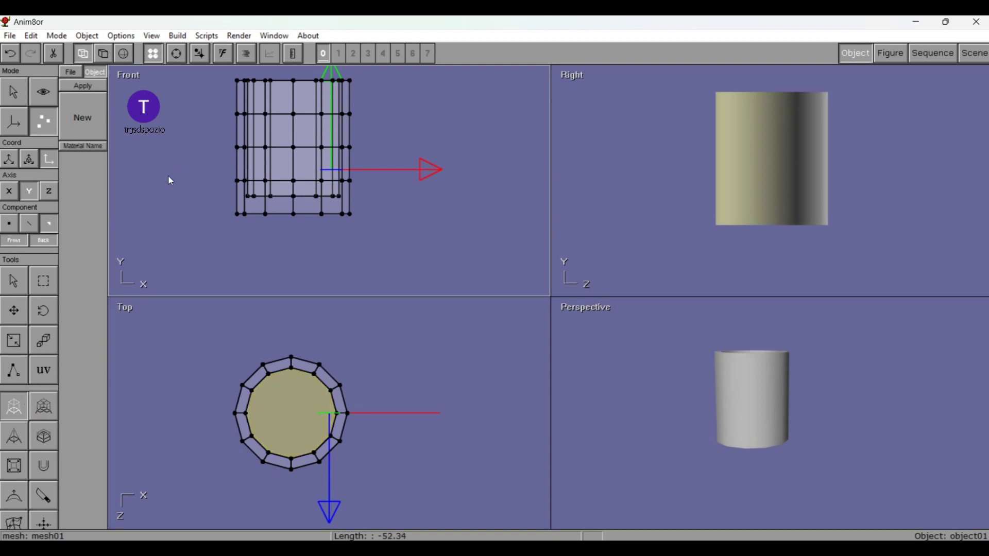
scroll(100, 117, up, 1)
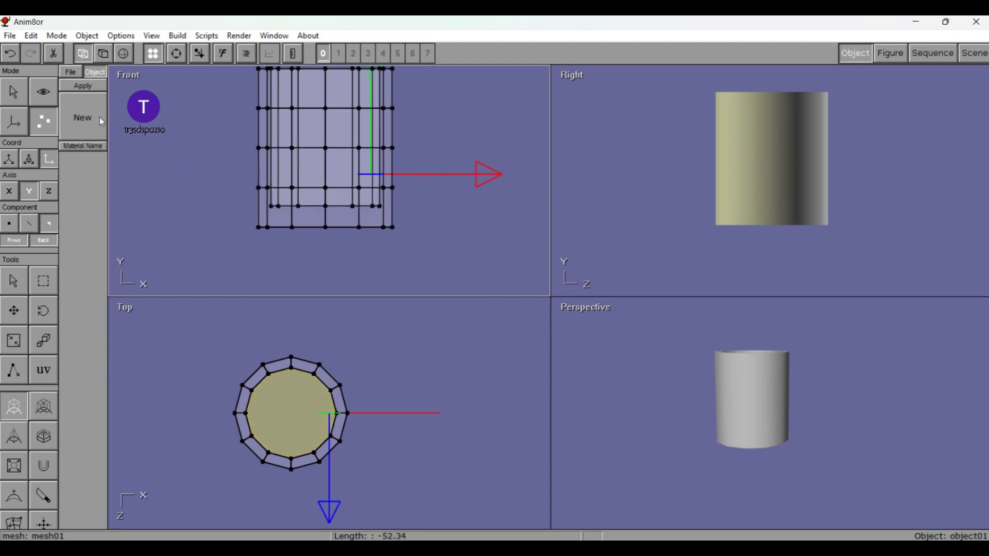
scroll(100, 116, down, 1)
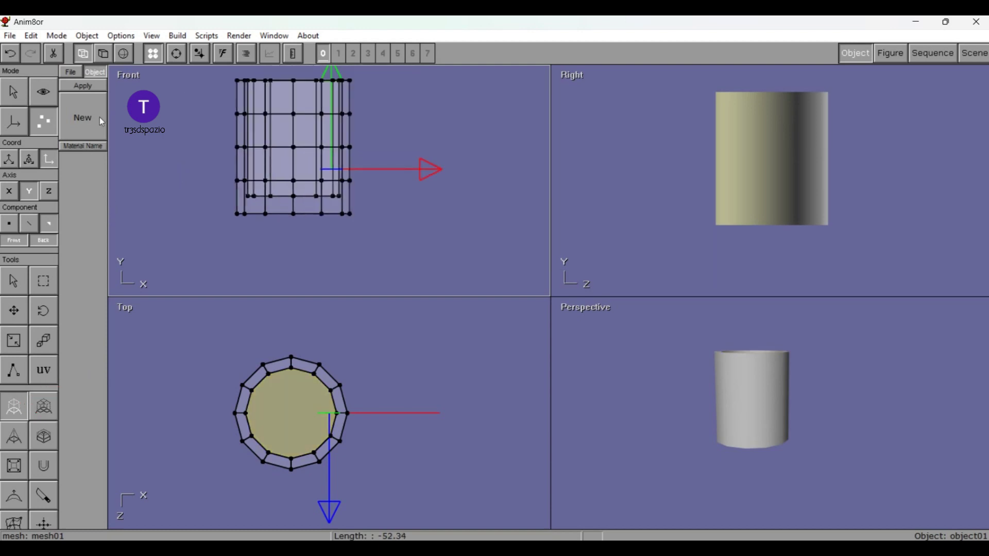
click(14, 92)
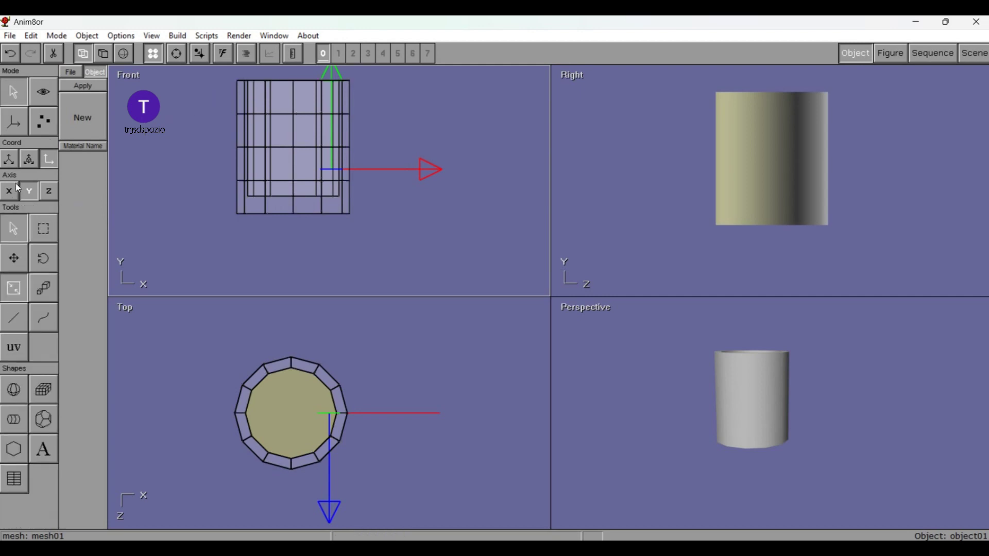
- Rename mesh01 to TAZA, then reselect it and return to Point Edit mode
double_click(243, 107)
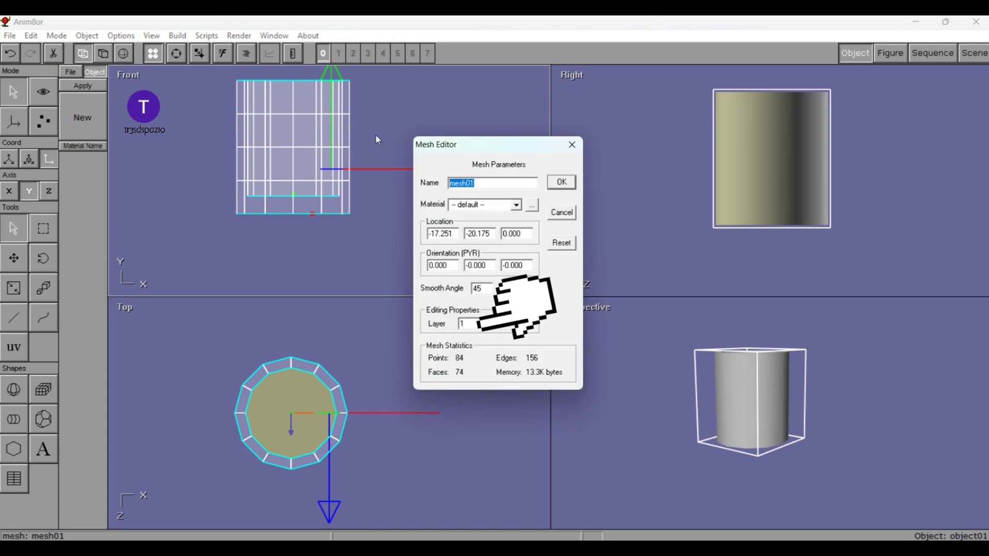
text(TAZA)
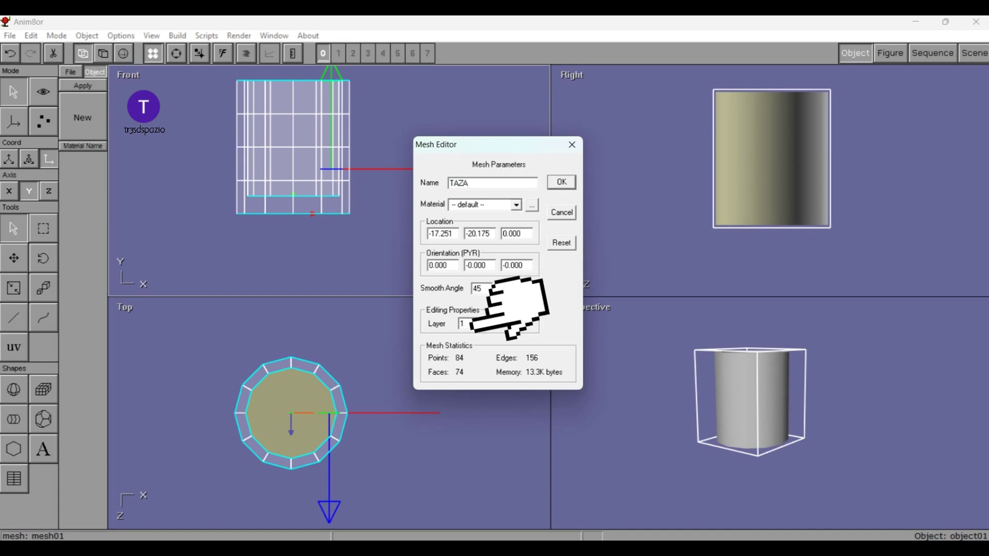
key(Return)
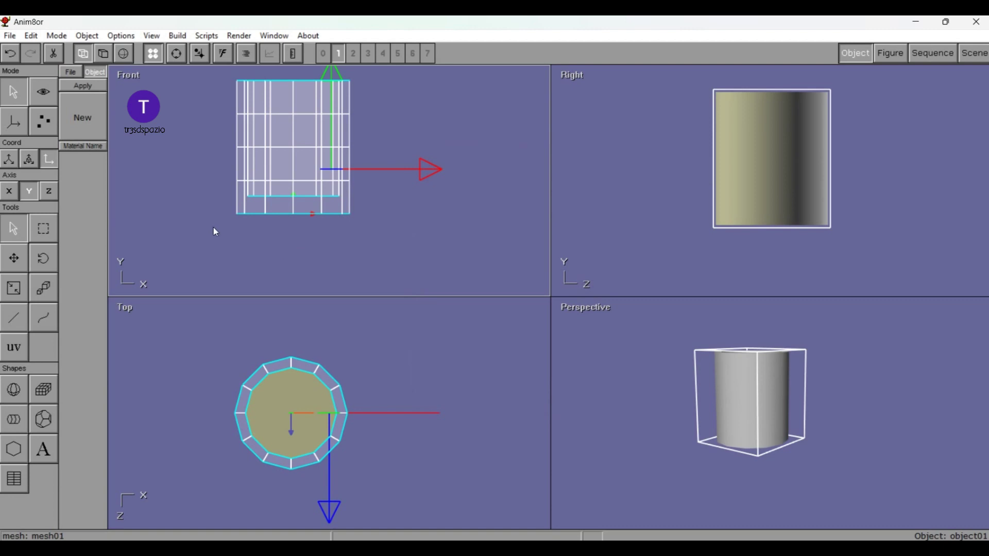
click(201, 74)
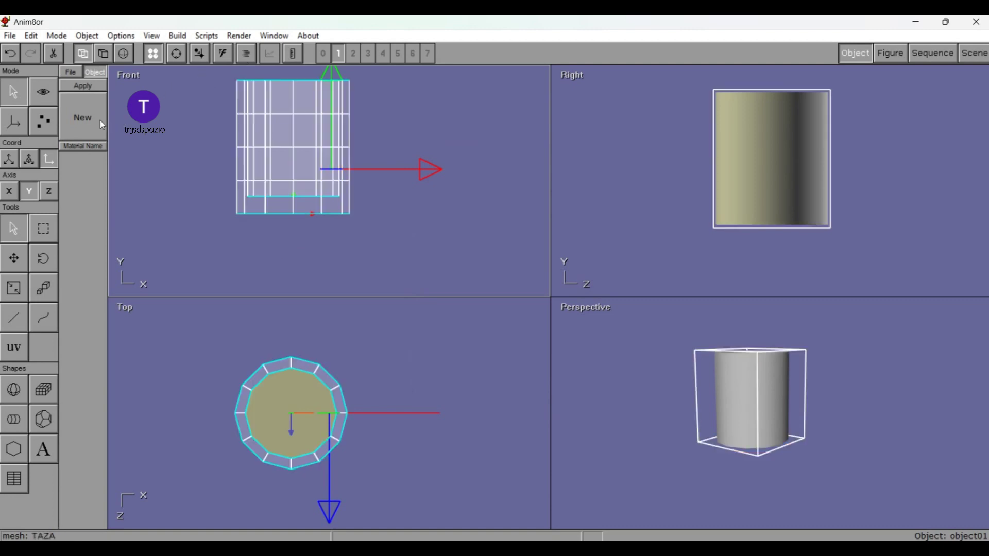
click(35, 116)
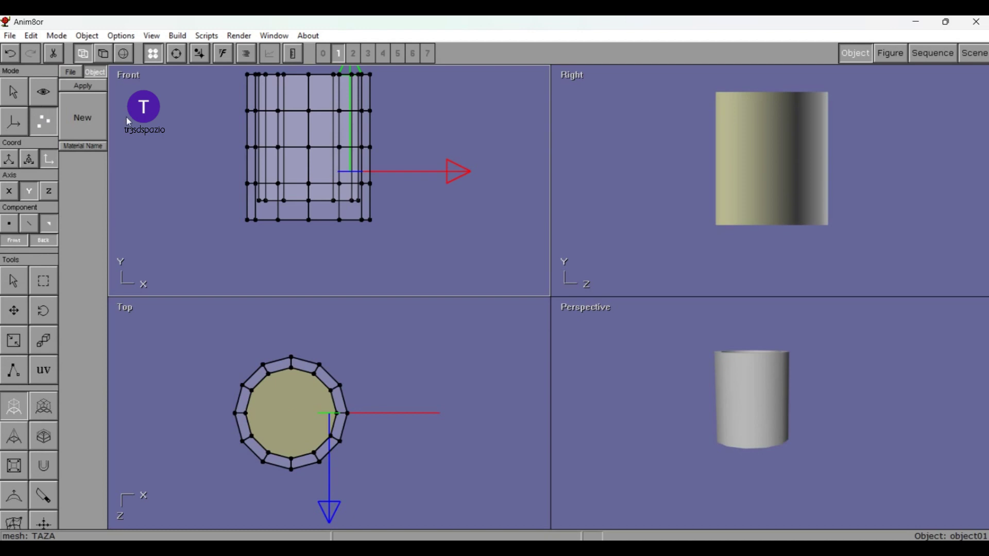
- Shade the mesh and select the side faces on the mug's front
click(220, 102)
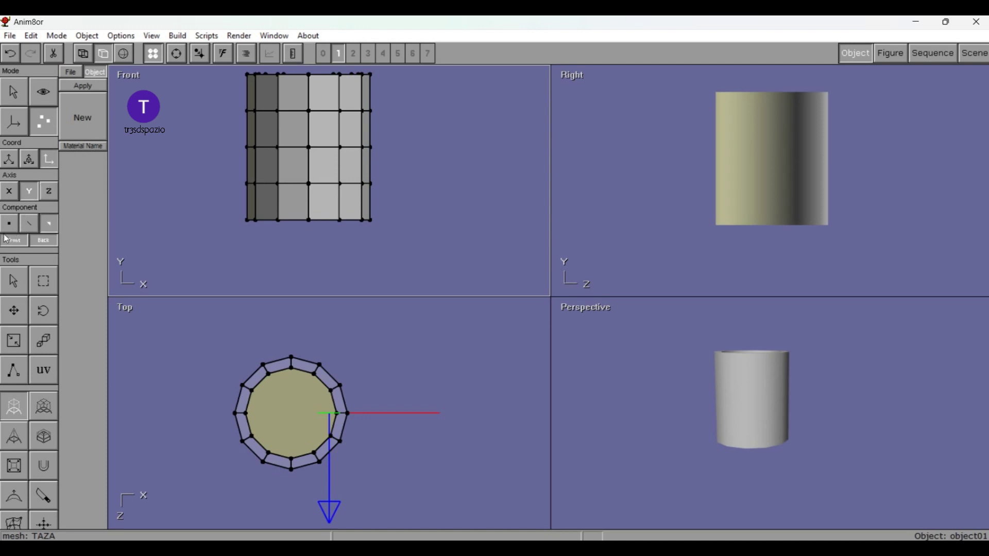
drag(202, 103, 256, 113)
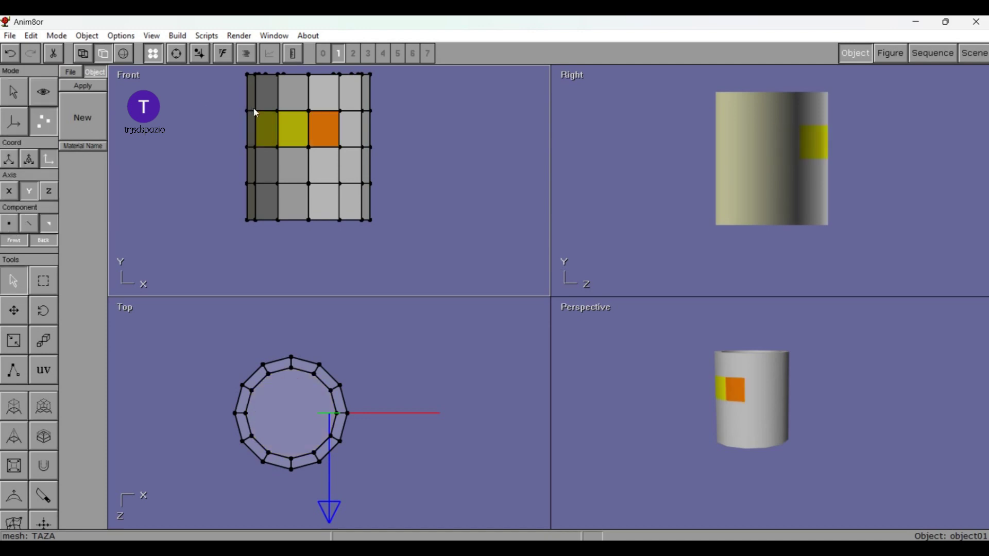
mouse_move(256, 113)
mouse_down()
mouse_move(231, 143)
mouse_move(278, 137)
mouse_move(266, 192)
mouse_up()
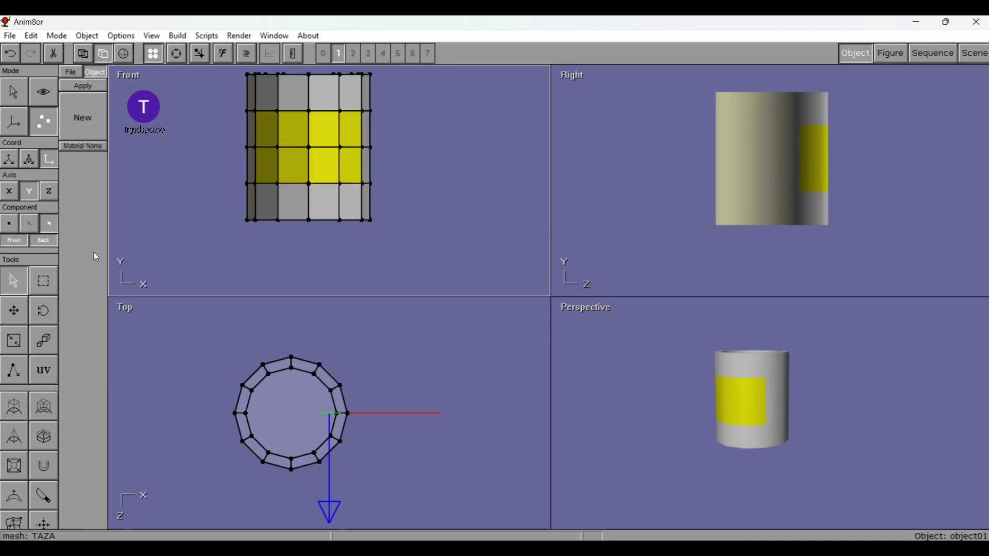
- Create material01 with the youtube logo2 image as its diffuse texture
click(69, 105)
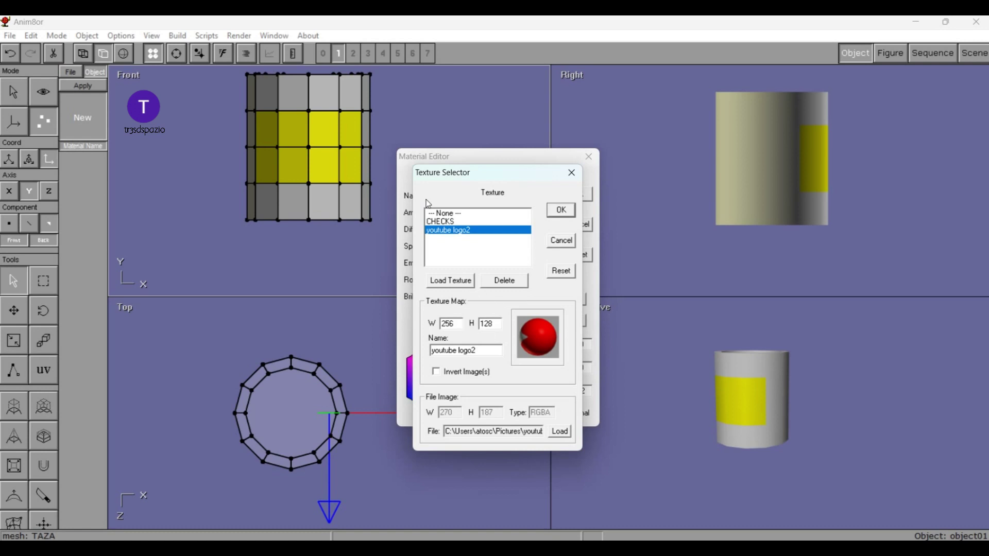
key(Return)
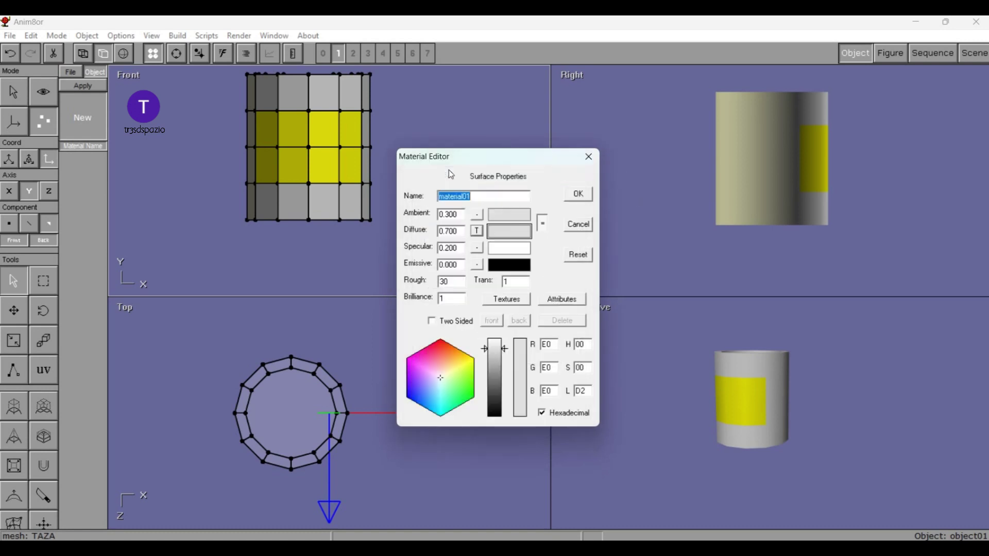
key(Return)
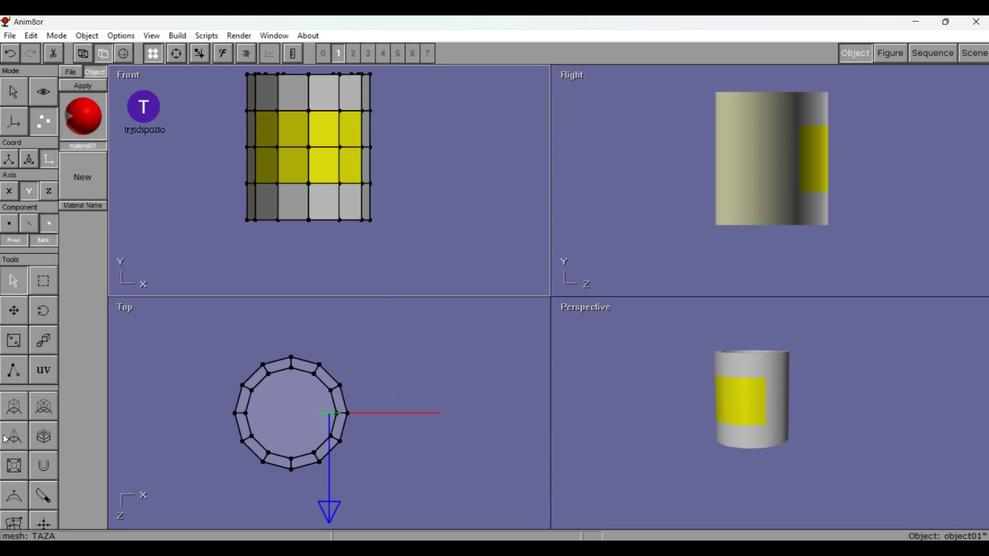
- Enable texture generation on TAZA and resize the projection so the youtube logo2 fills the faces
click(44, 370)
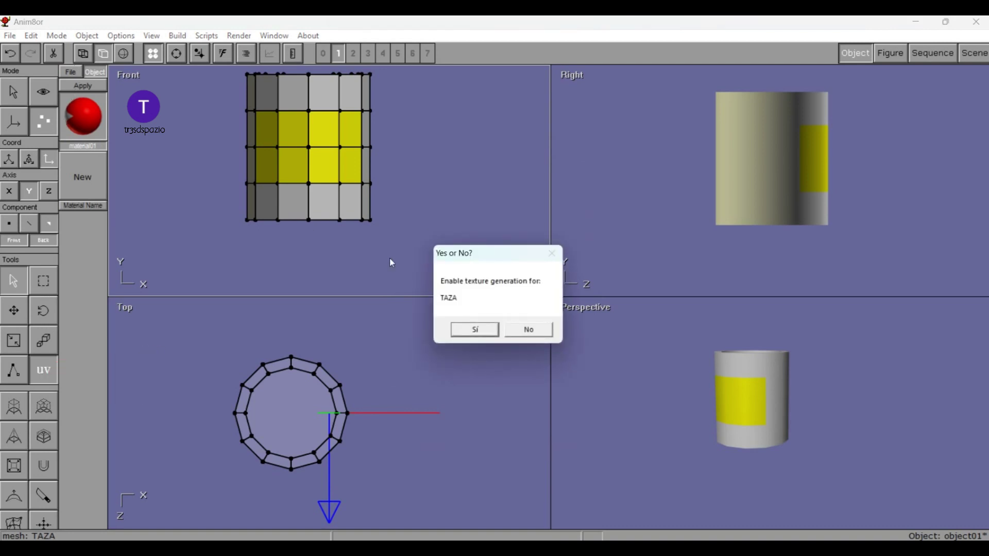
key(Return)
scroll(281, 102, up, 1)
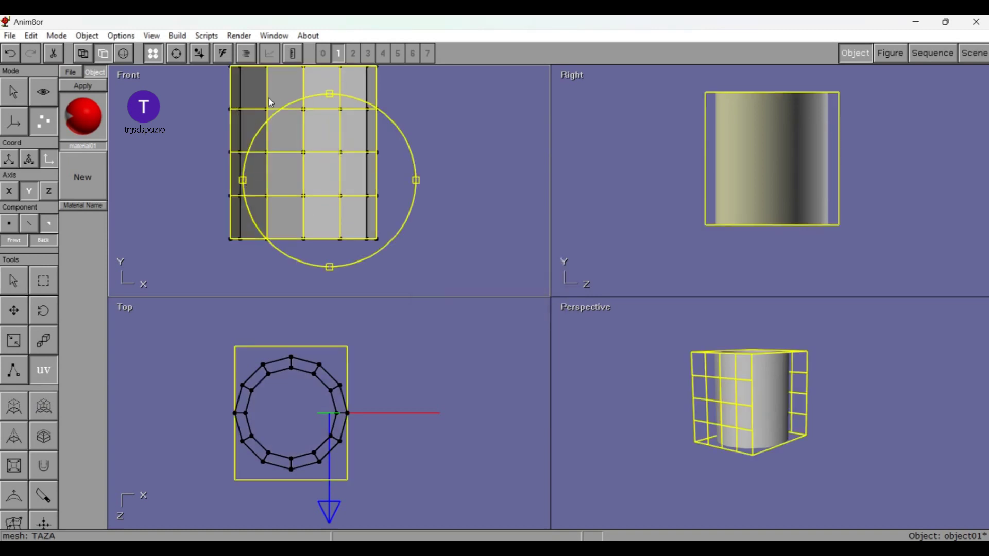
scroll(271, 103, up, 2)
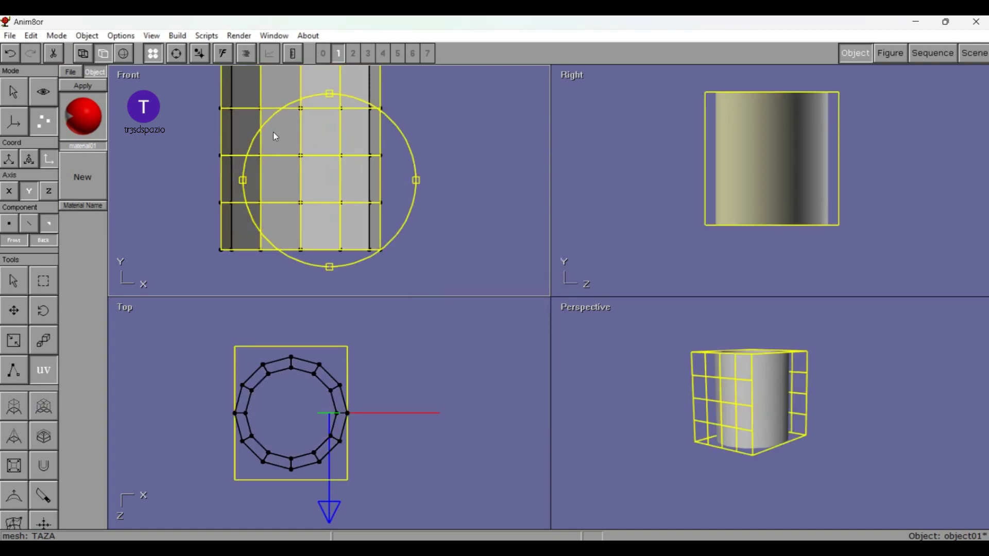
mouse_move(273, 132)
mouse_down()
mouse_move(287, 125)
mouse_move(274, 123)
mouse_up()
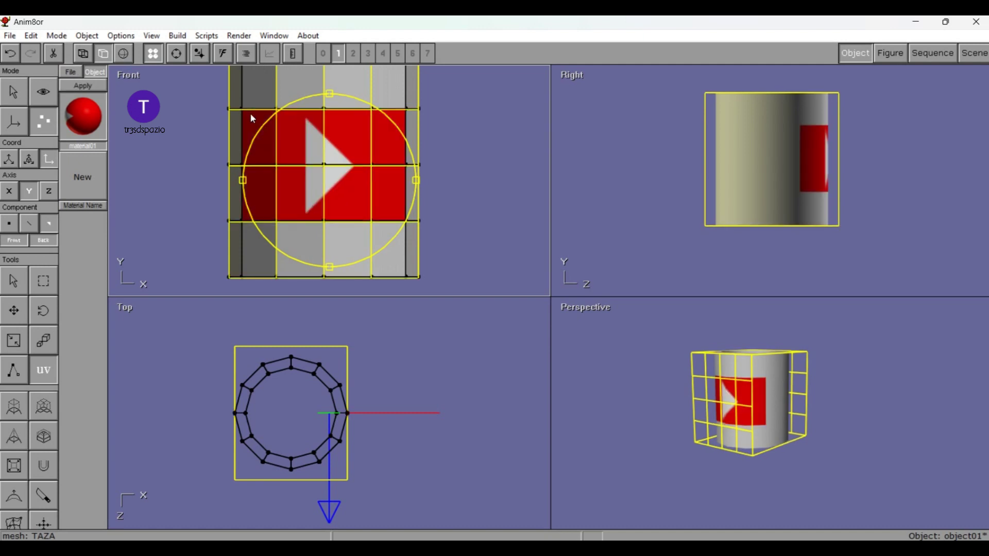
mouse_move(248, 111)
mouse_down()
mouse_move(202, 137)
mouse_move(215, 162)
mouse_up()
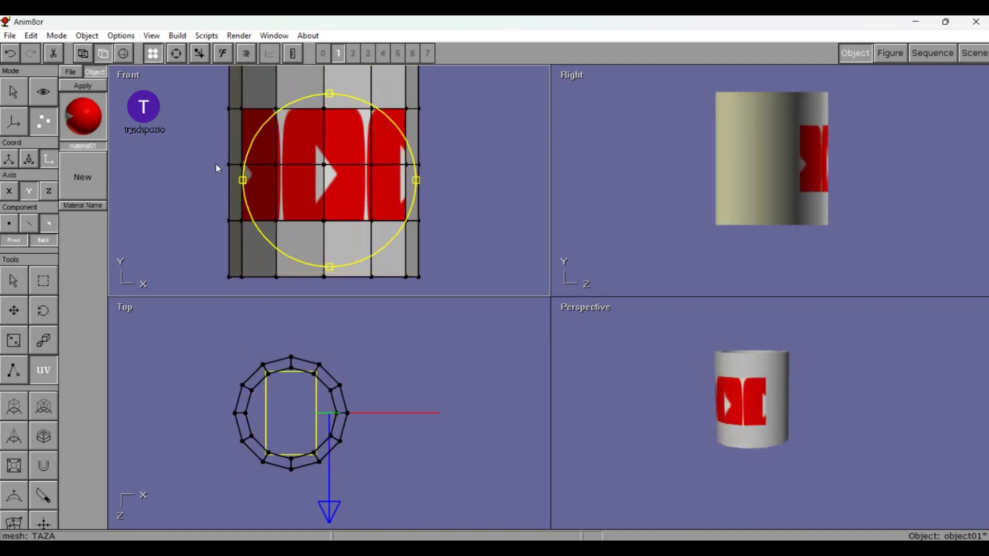
mouse_move(217, 165)
mouse_down()
mouse_move(267, 196)
mouse_move(272, 125)
mouse_up()
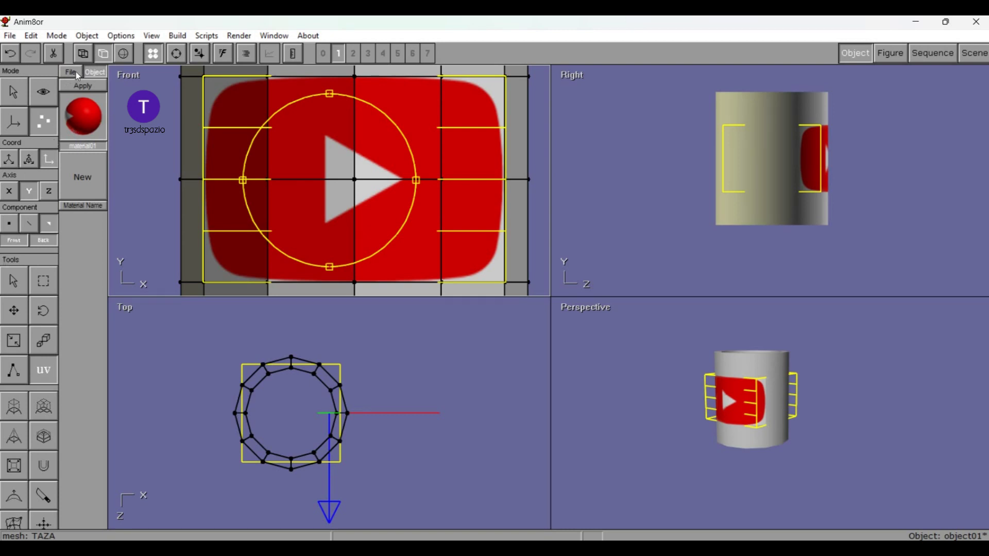
- Clear the face selection and zoom out to see the textured mug
click(10, 230)
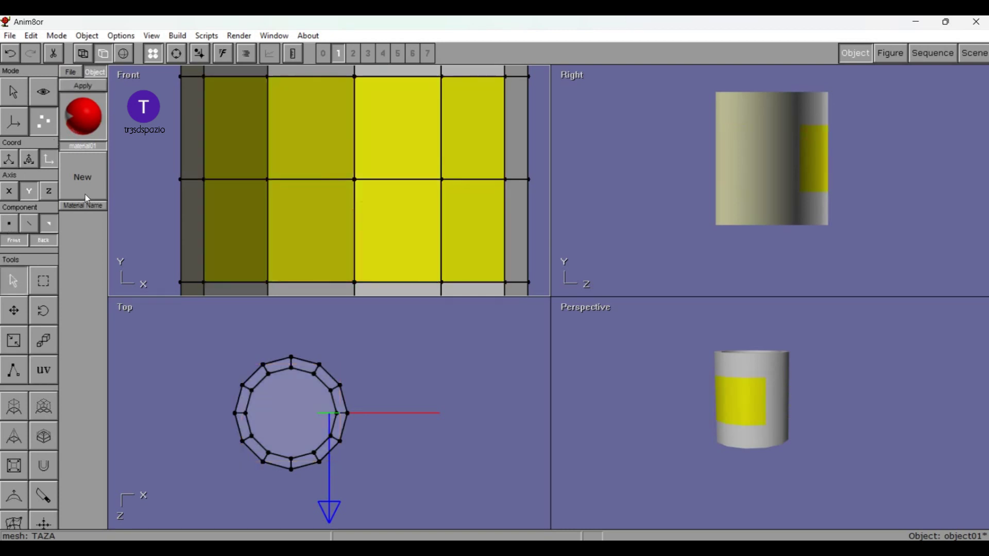
click(110, 190)
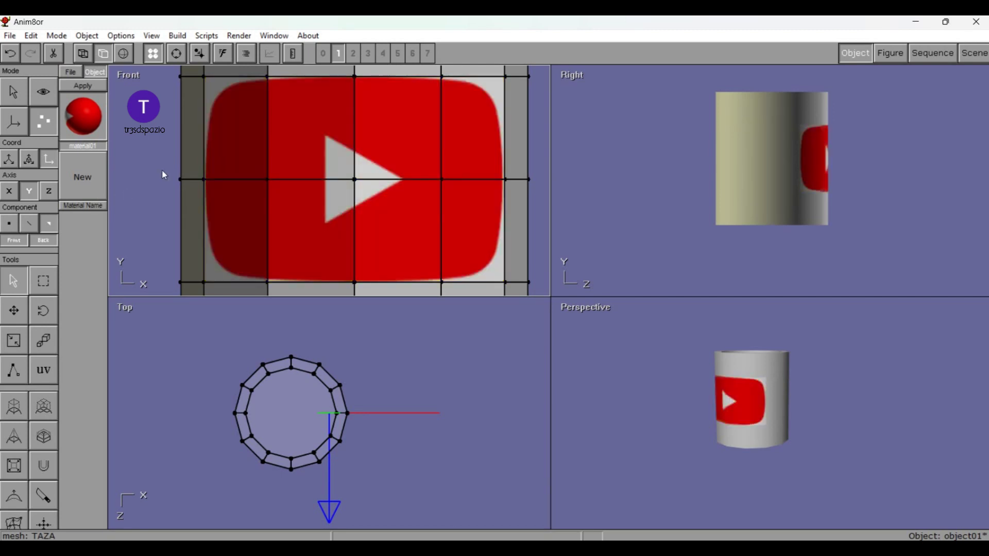
scroll(231, 150, down, 2)
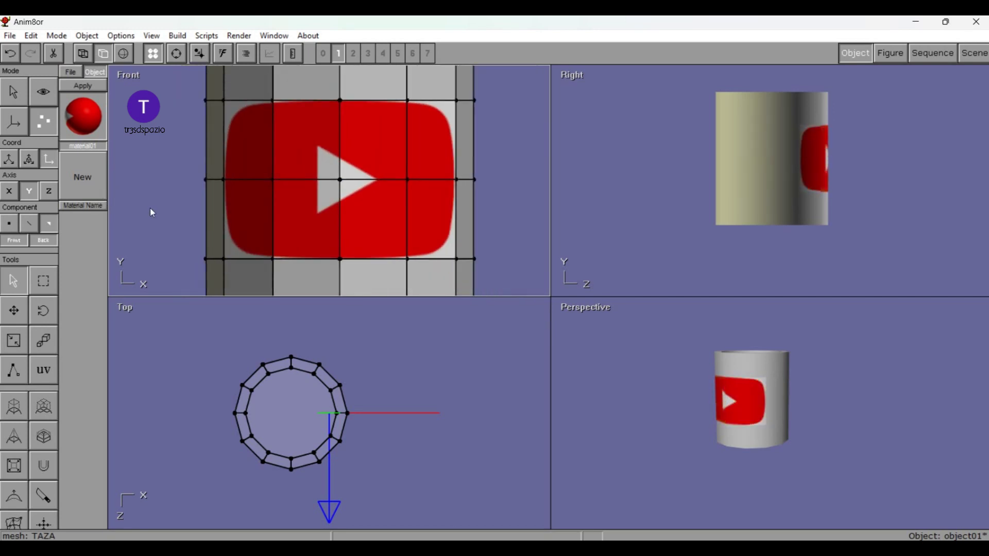
scroll(153, 212, down, 1)
scroll(152, 212, down, 1)
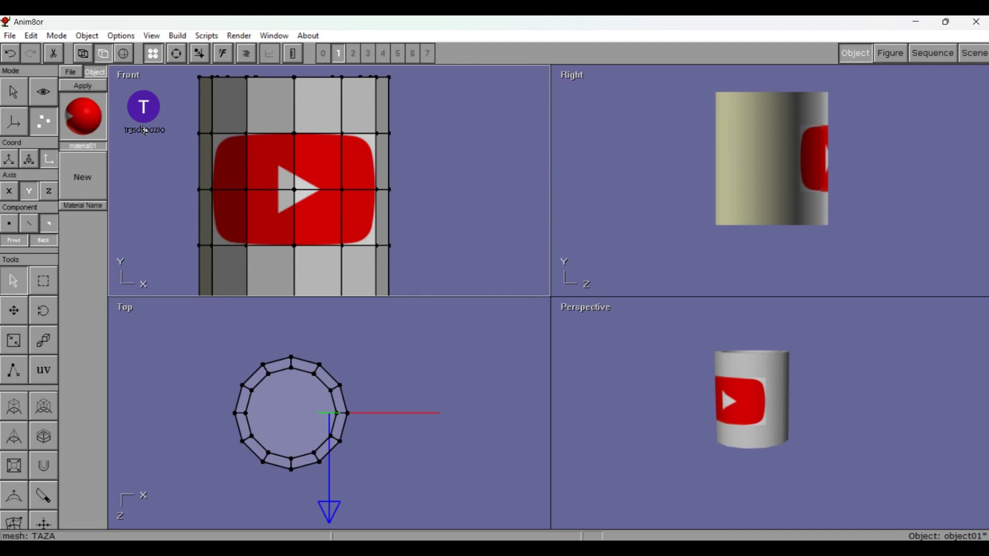
- Smooth-shade the front view, show all four views, and enable X-axis editing
click(124, 53)
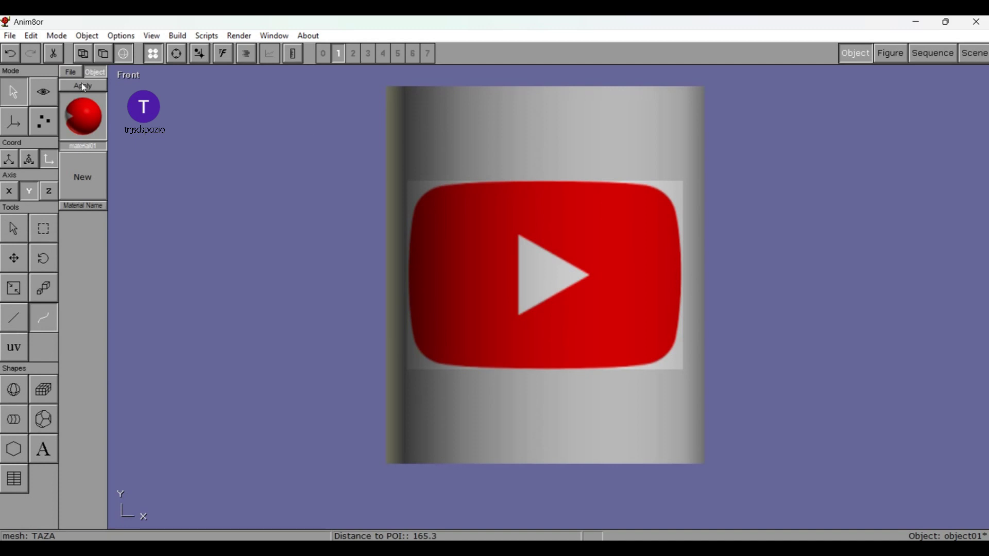
click(109, 70)
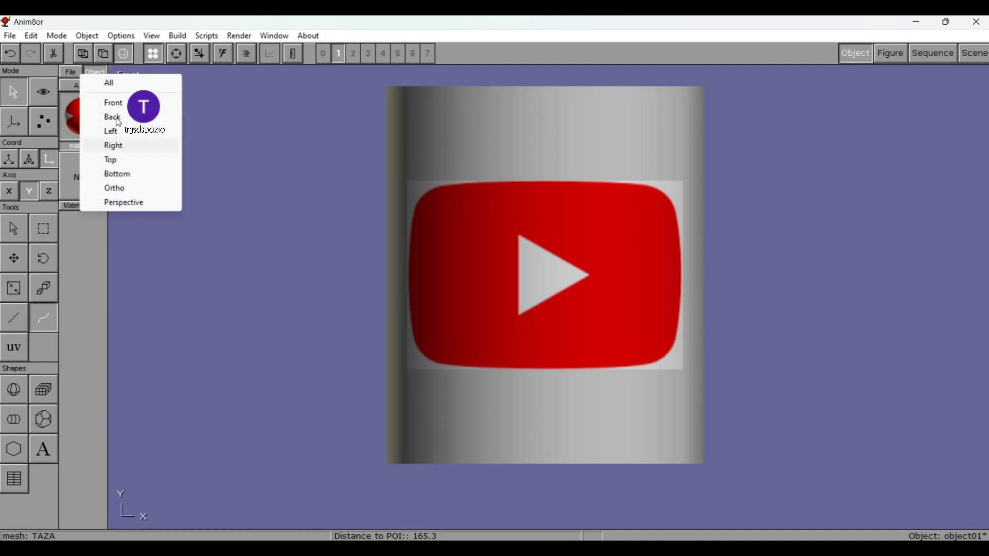
click(113, 81)
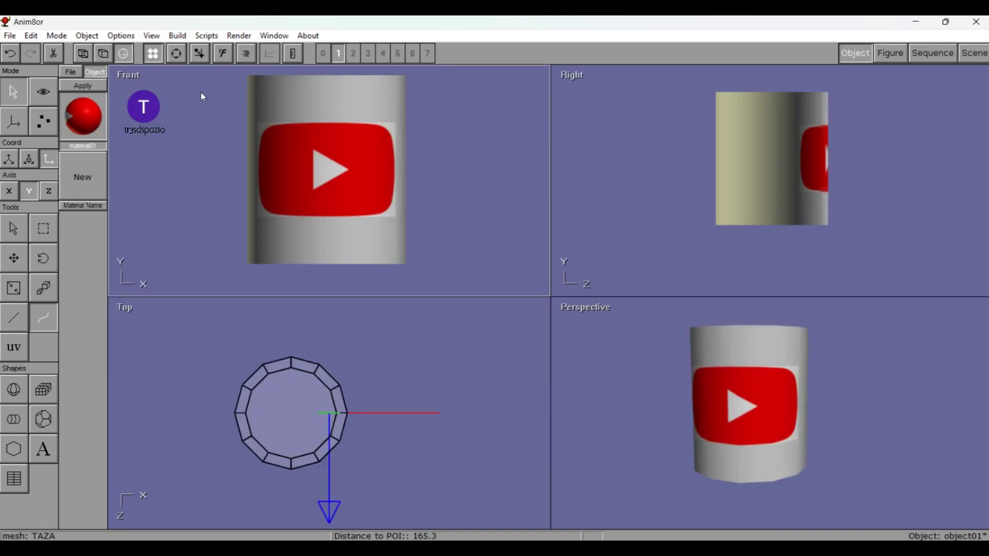
key(0)
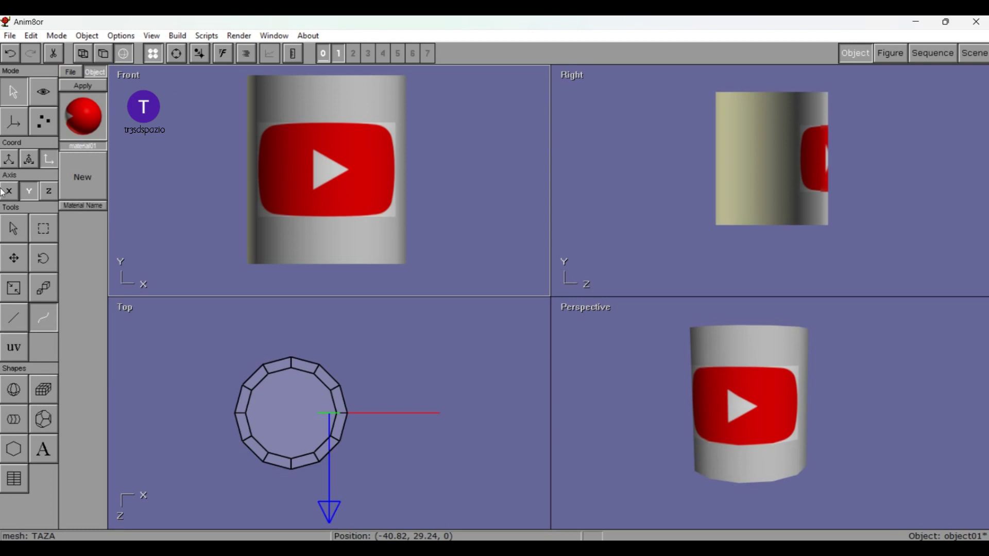
key(x)
- Draw a spline beside the mug running from near its top down to its lower side
drag(175, 95, 161, 130)
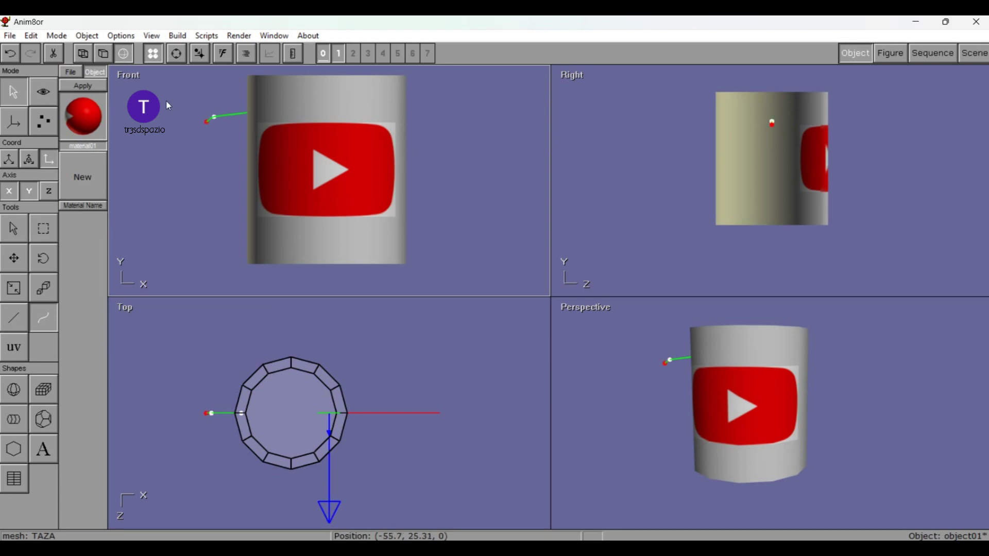
drag(170, 154, 180, 173)
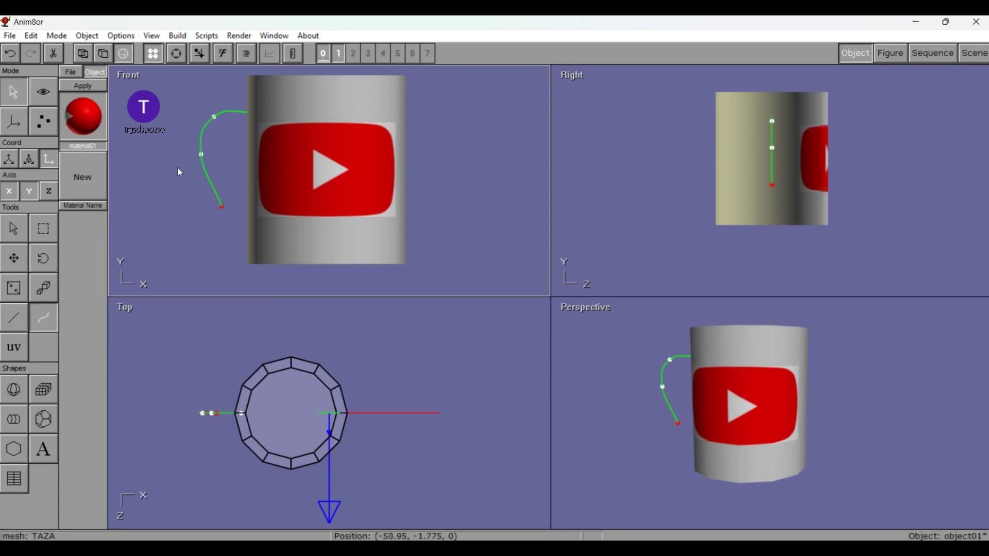
click(178, 168)
right_drag(147, 131, 183, 77)
double_click(221, 100)
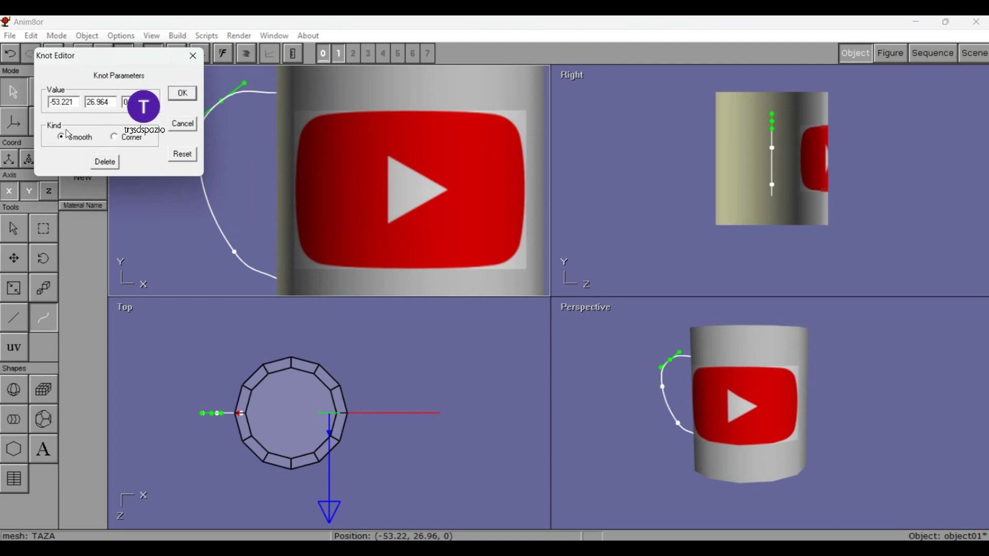
click(183, 92)
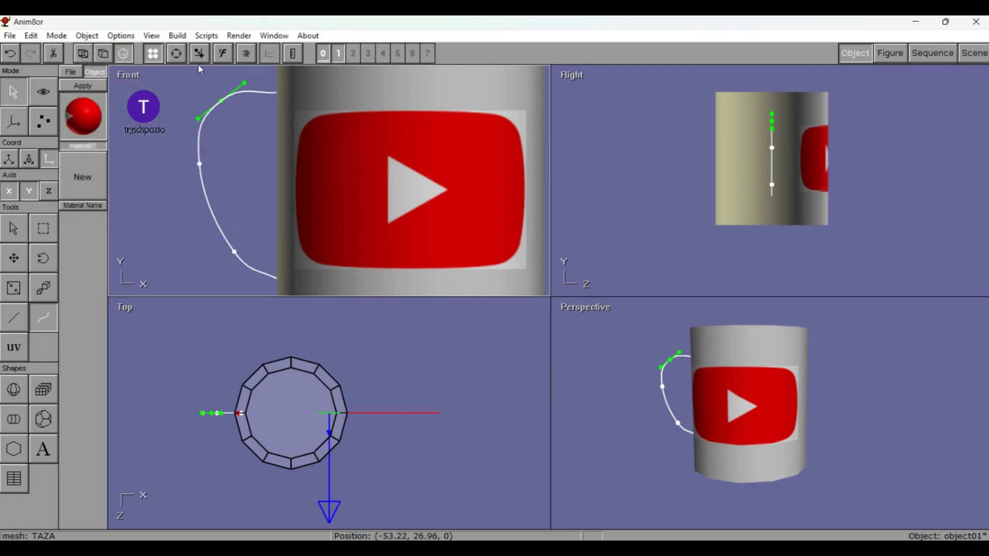
- Adjust the curve's top, middle and lower knots into a smooth handle-shaped arc
mouse_move(199, 73)
mouse_down()
mouse_move(177, 91)
mouse_move(174, 81)
mouse_up()
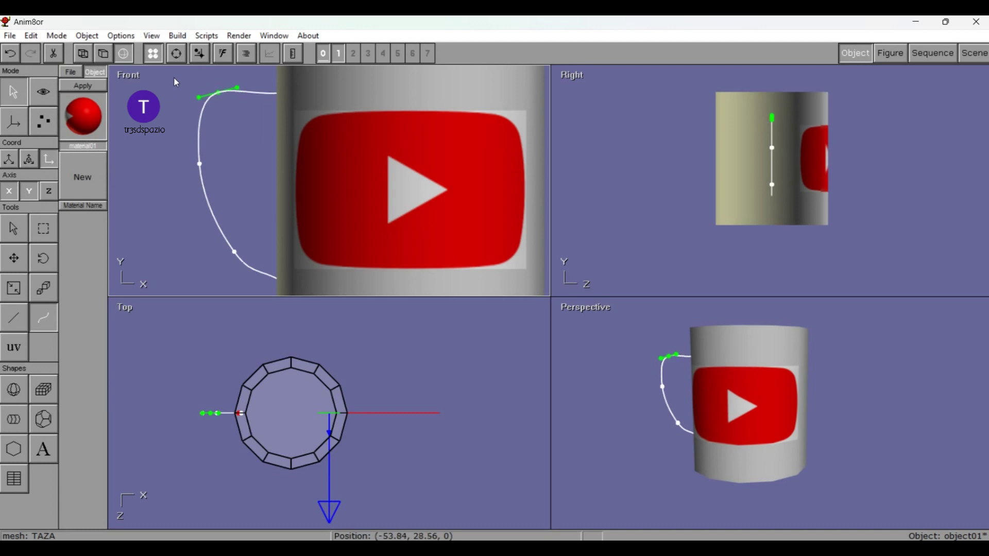
click(187, 205)
drag(200, 225, 213, 225)
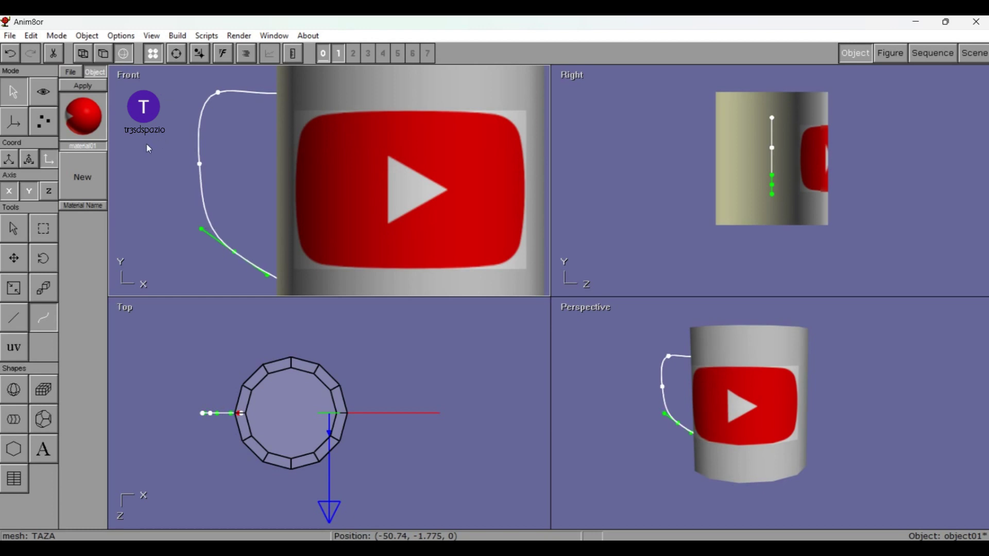
key(Tab)
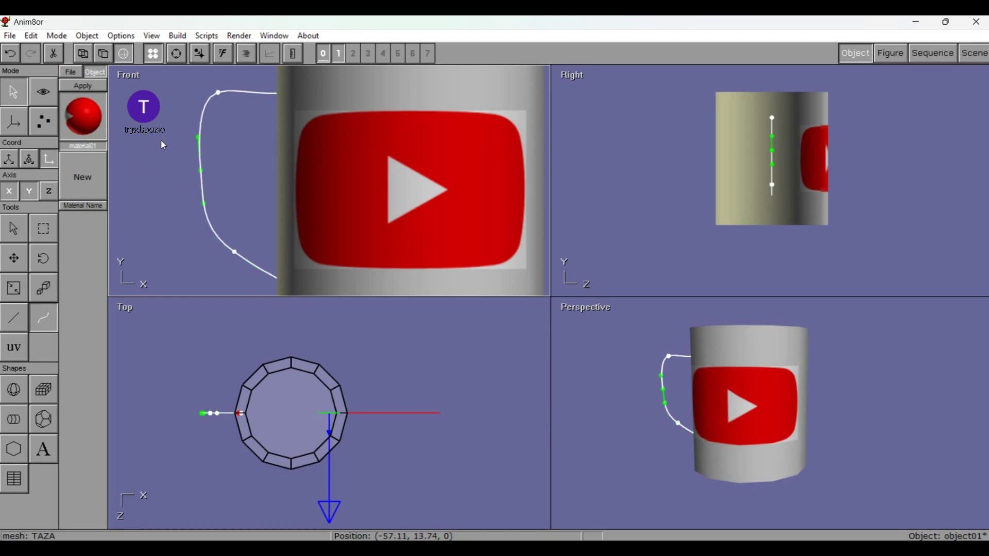
drag(161, 118, 163, 129)
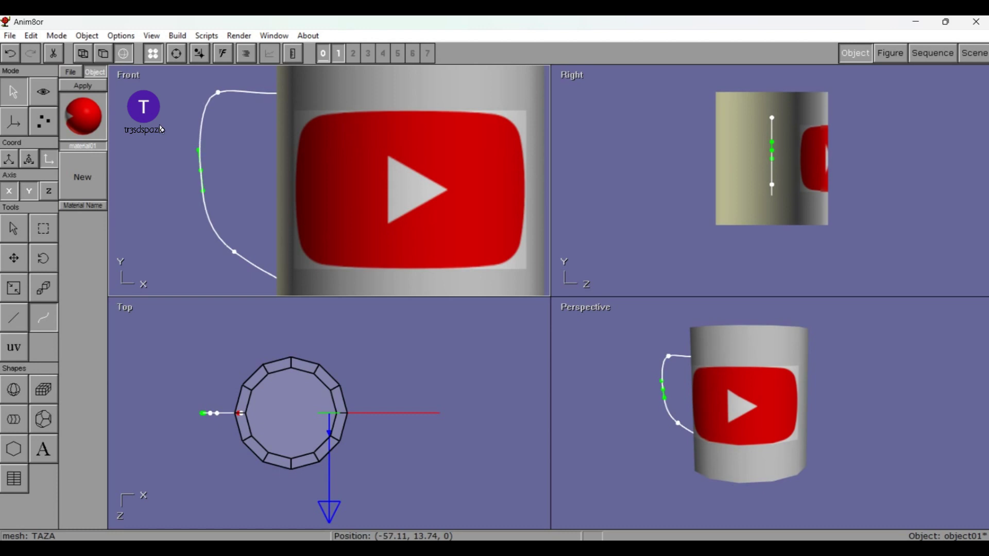
key(Tab)
drag(174, 75, 174, 73)
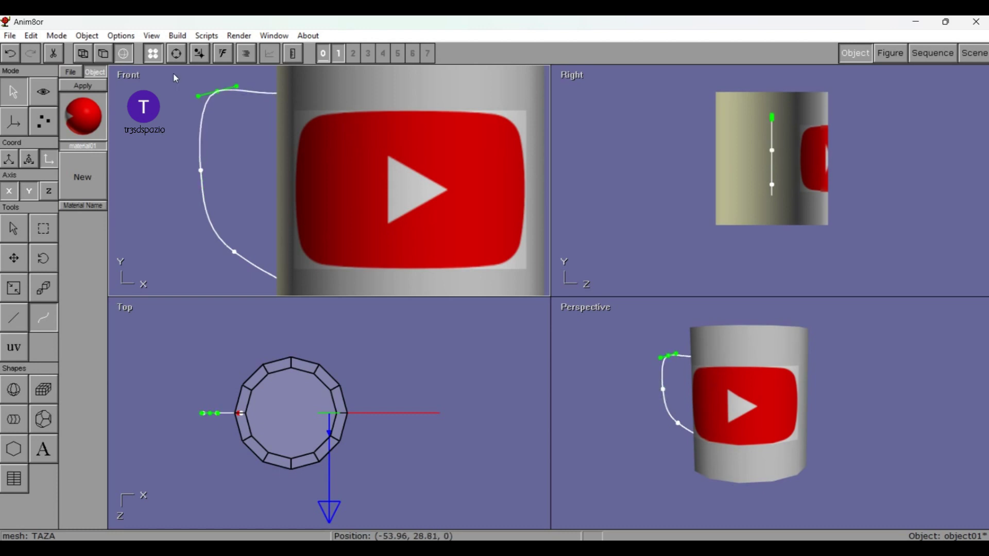
scroll(221, 151, down, 2)
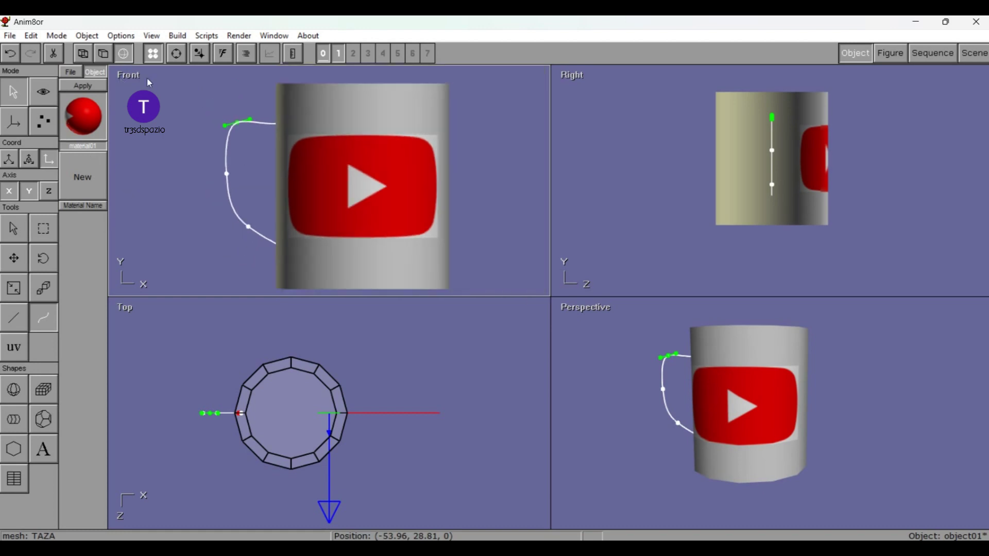
scroll(155, 81, up, 2)
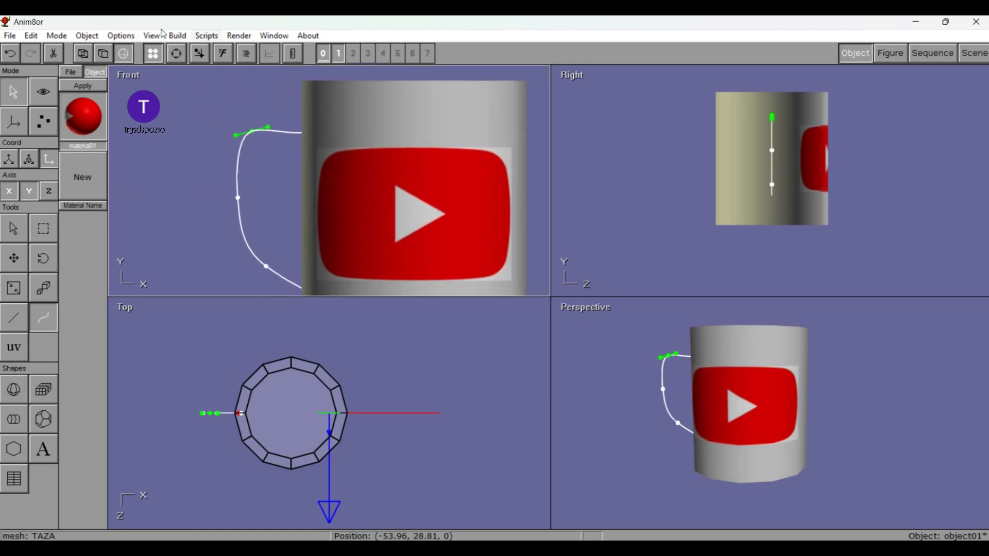
- Create a 10-sided N-gon circle as the handle profile
click(178, 35)
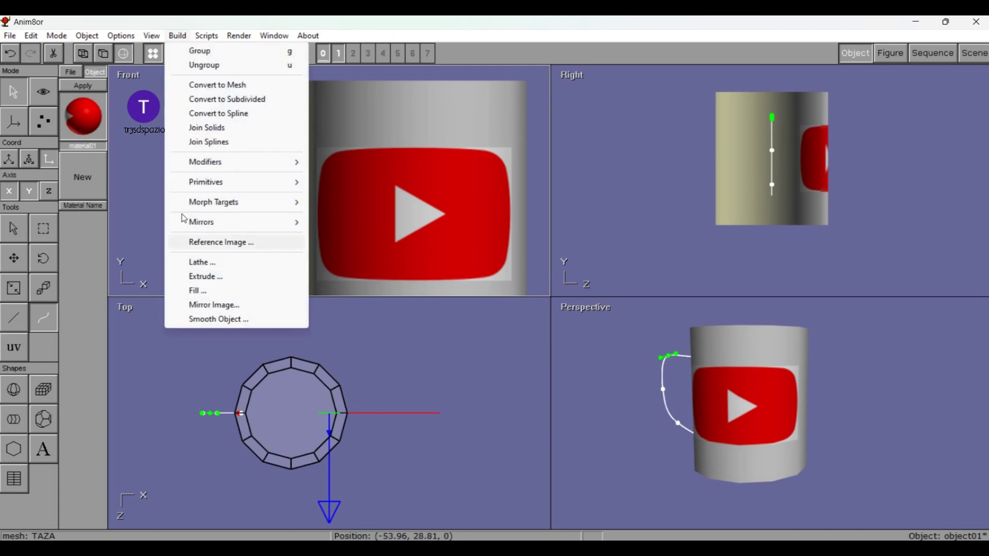
click(231, 182)
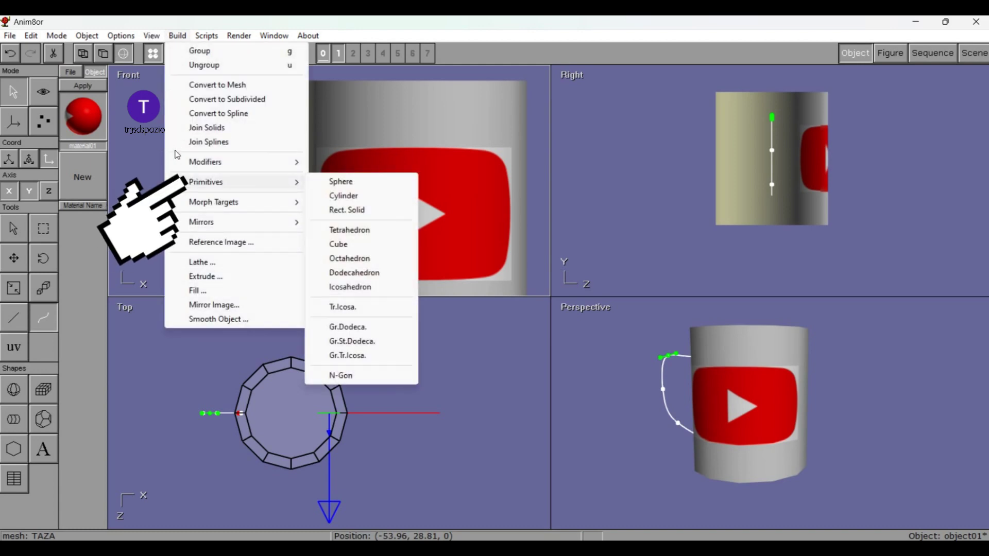
click(341, 376)
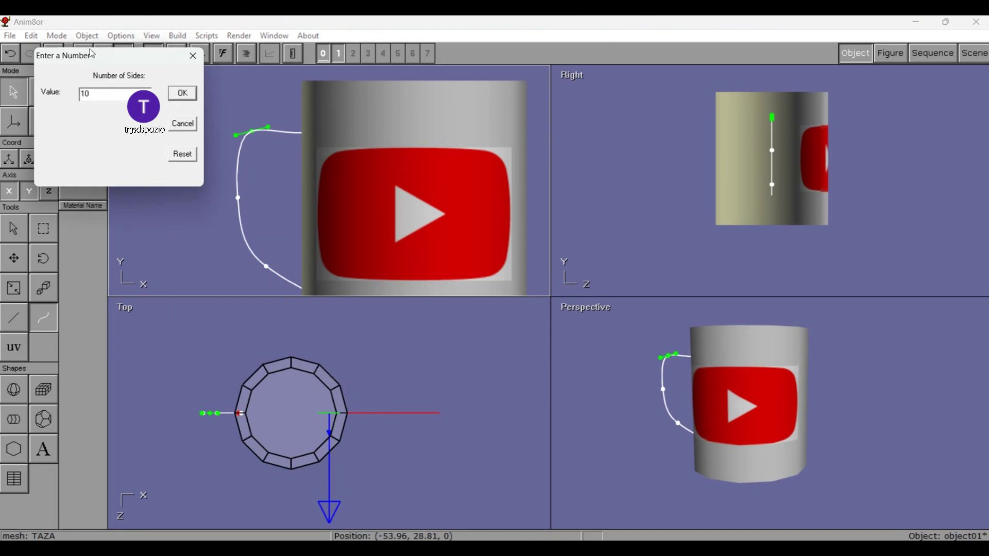
key(Return)
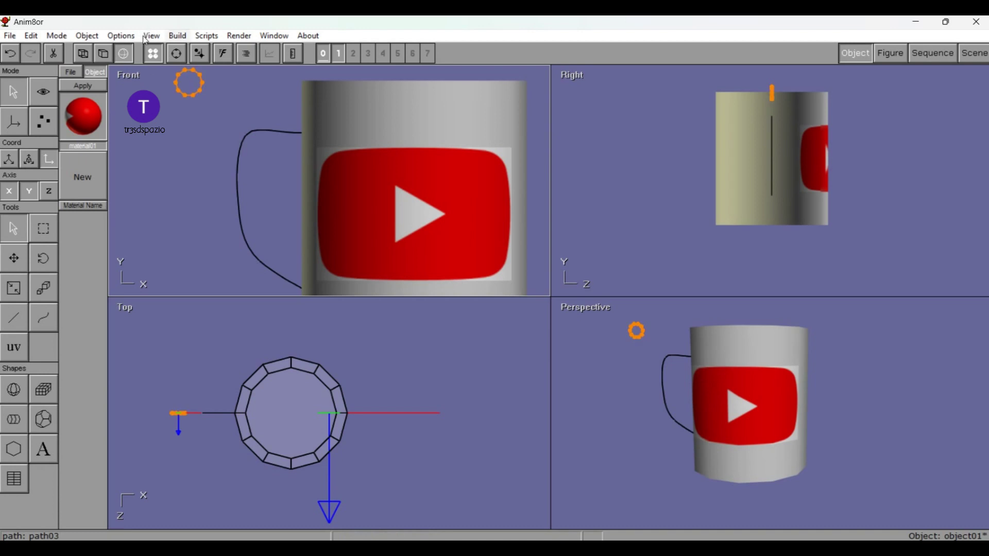
- Extrude the 10-sided circle along the handle curve to form a tube
click(177, 36)
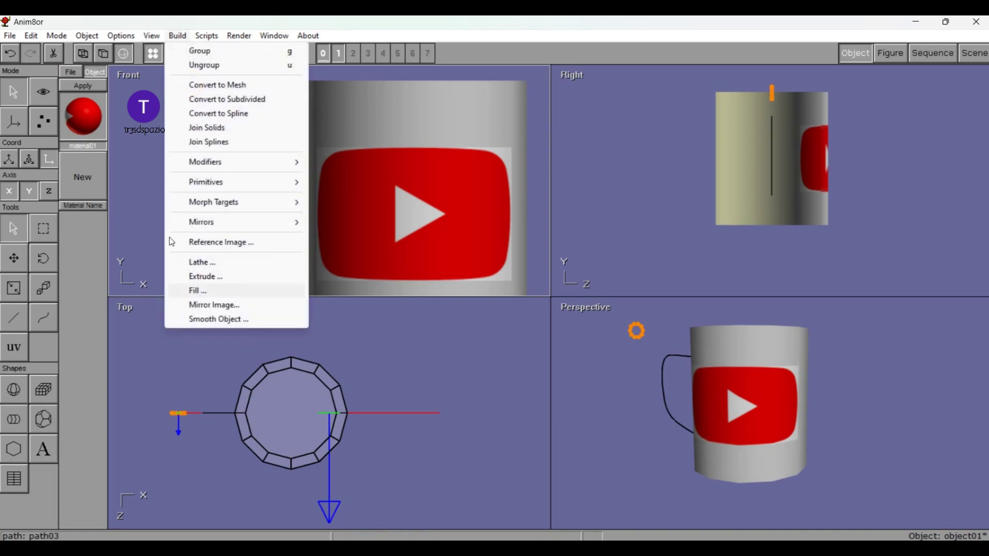
key(Return)
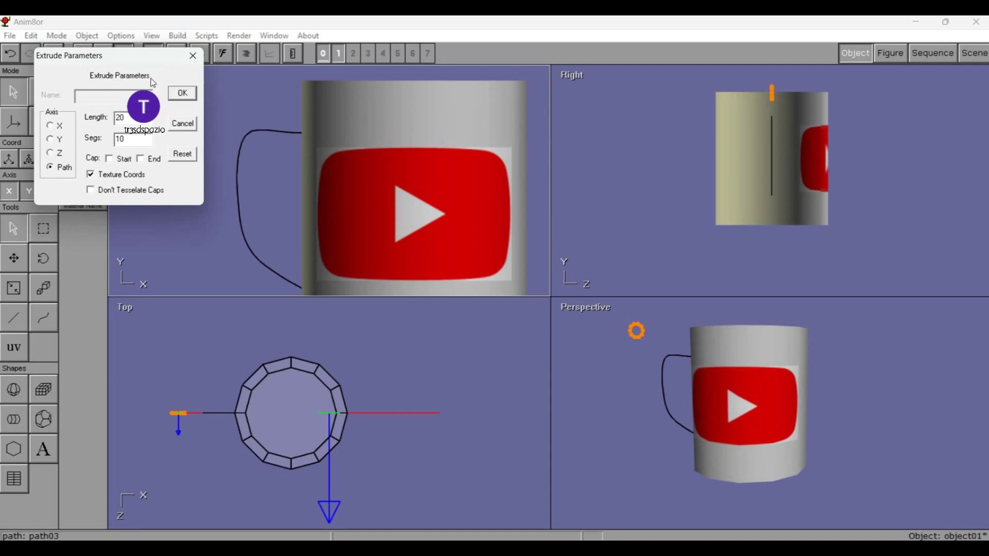
click(183, 92)
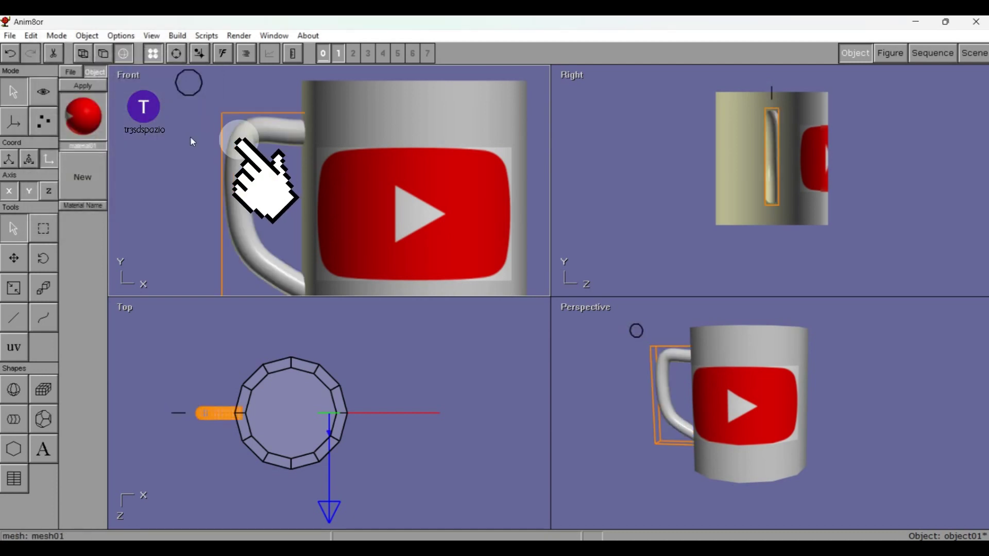
- Cut the leftover 10-sided profile circle, path03, and clear the selection
click(130, 144)
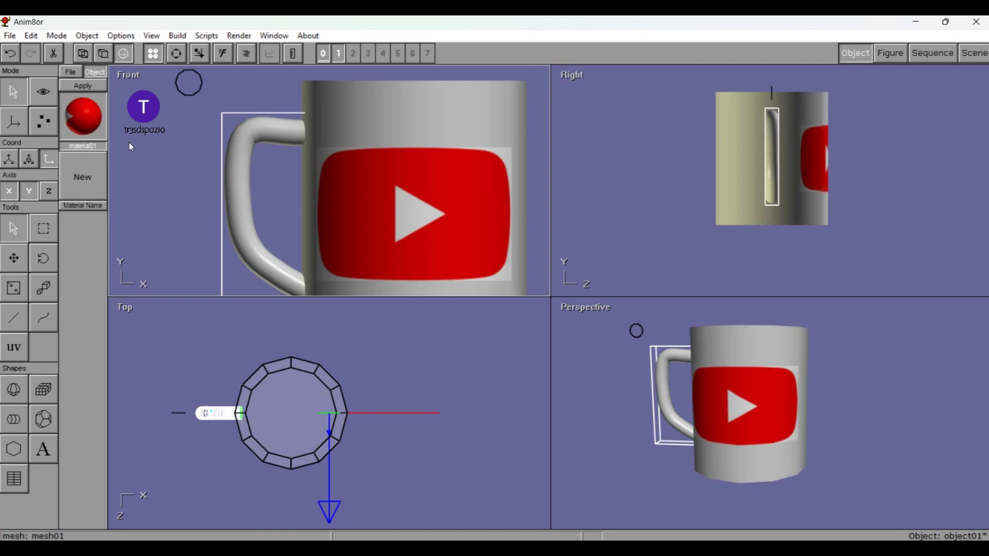
scroll(180, 153, down, 1)
click(177, 159)
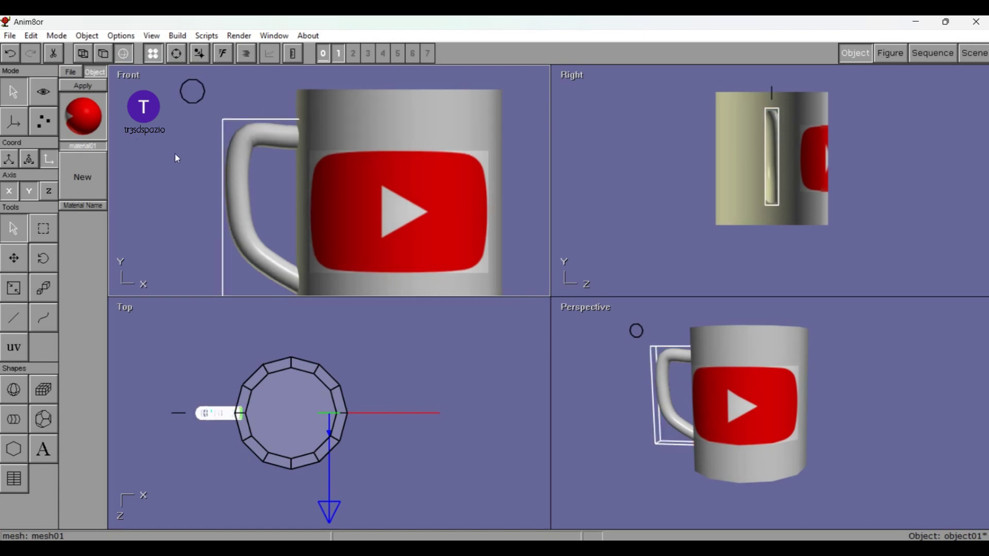
scroll(162, 186, up, 2)
scroll(158, 82, down, 2)
scroll(153, 78, down, 1)
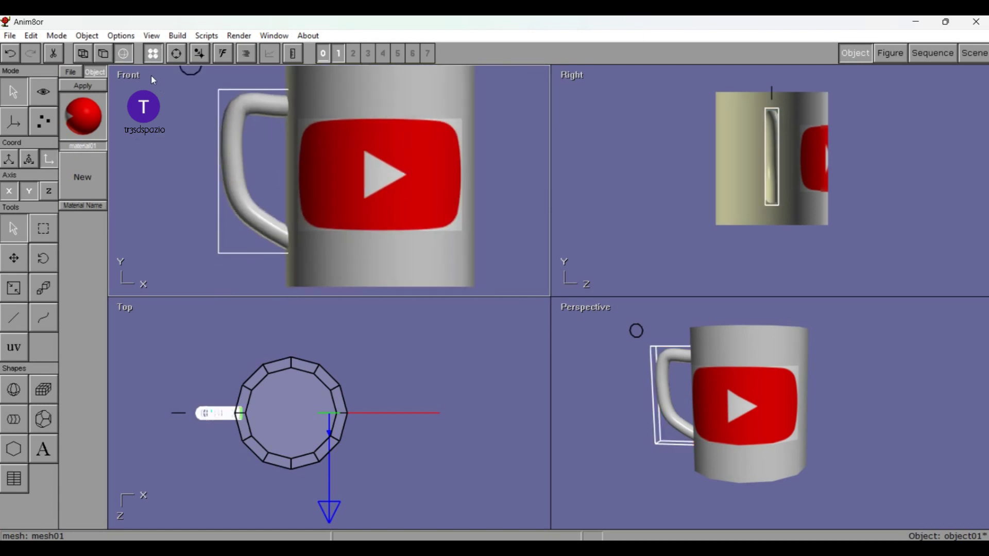
scroll(151, 76, down, 1)
click(153, 66)
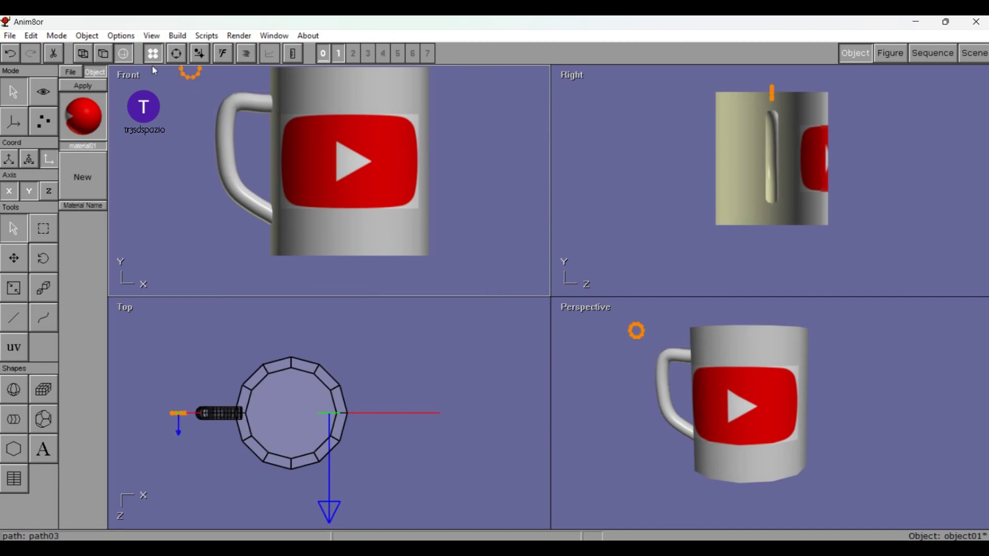
click(46, 52)
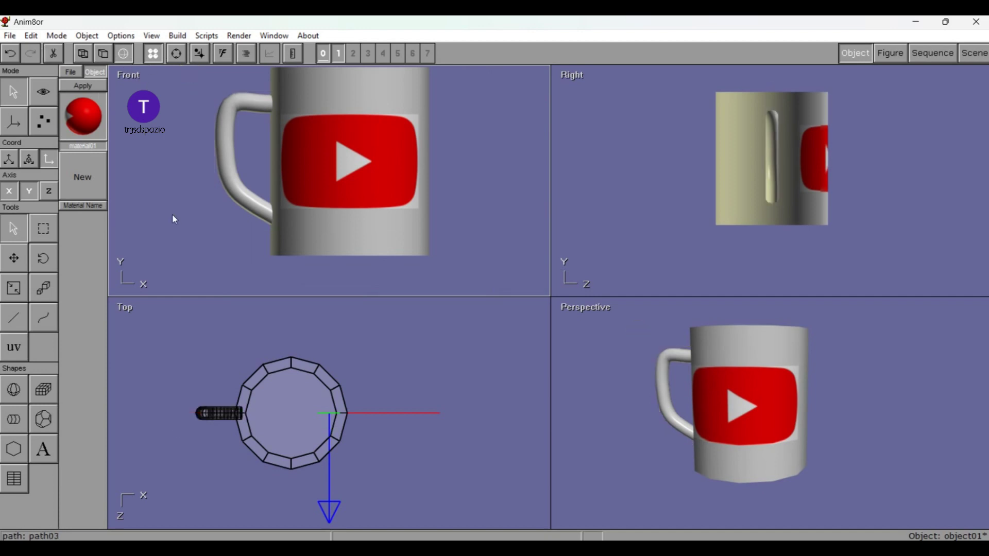
click(283, 75)
scroll(218, 105, up, 2)
scroll(218, 105, down, 1)
scroll(219, 105, up, 1)
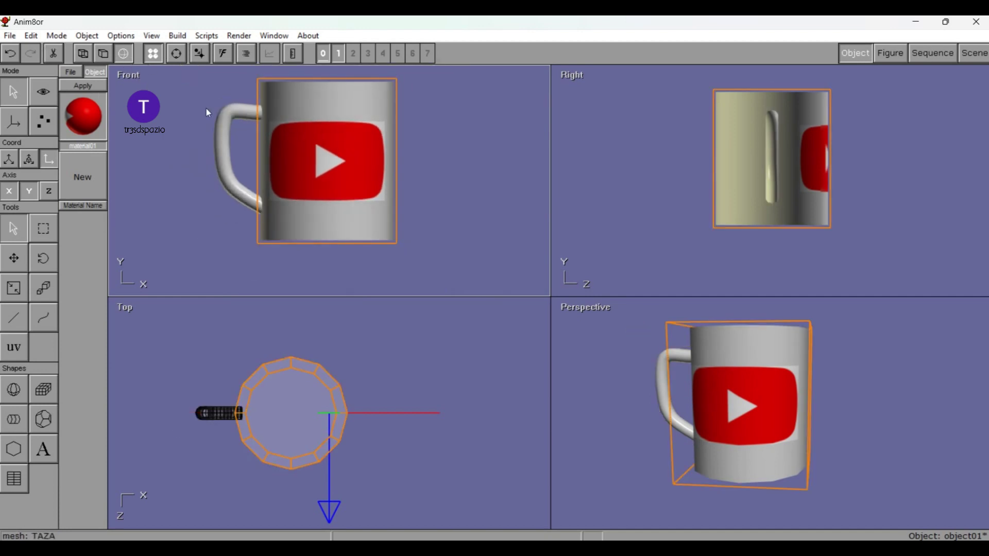
click(199, 108)
scroll(195, 108, up, 2)
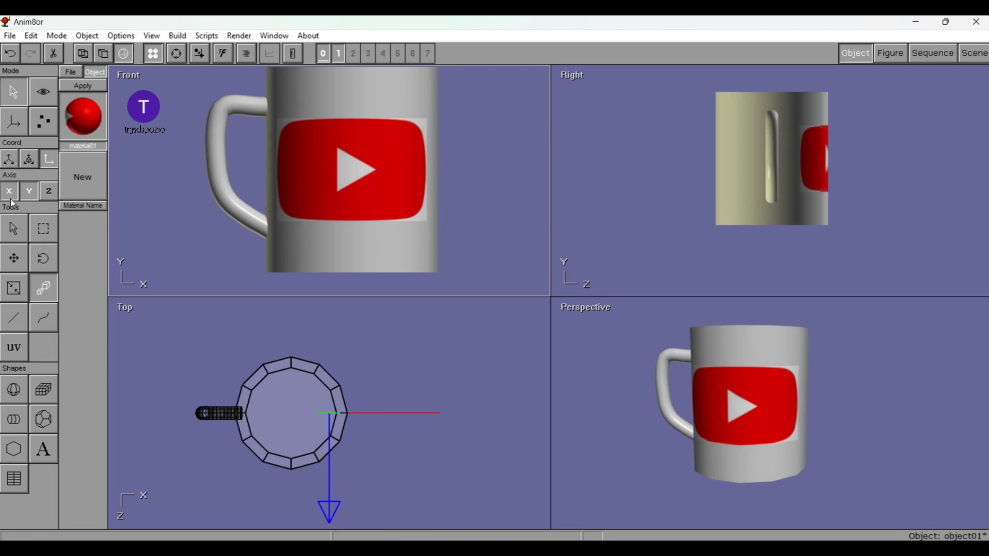
- Rename the tube handle mesh to ASA and place it on layer 2
click(186, 148)
double_click(175, 139)
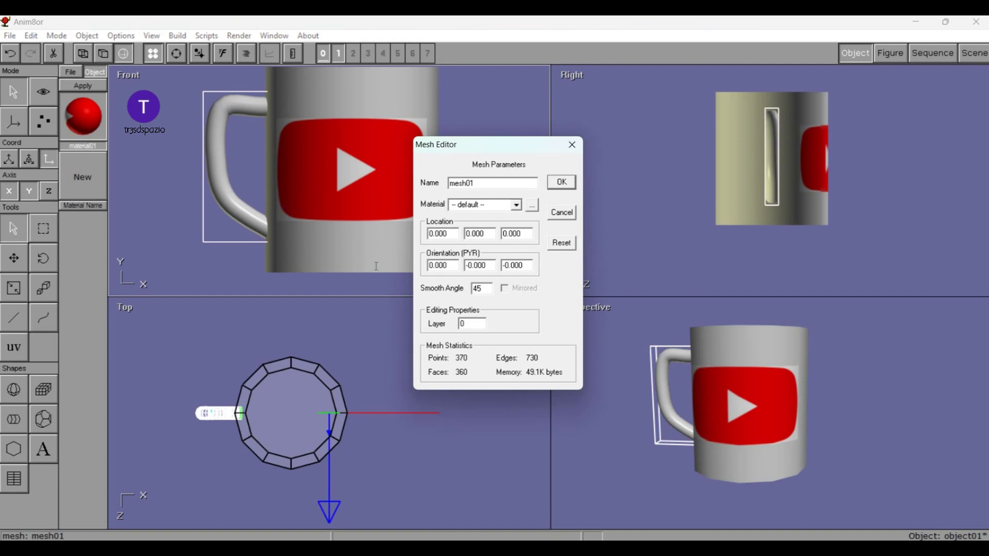
double_click(463, 323)
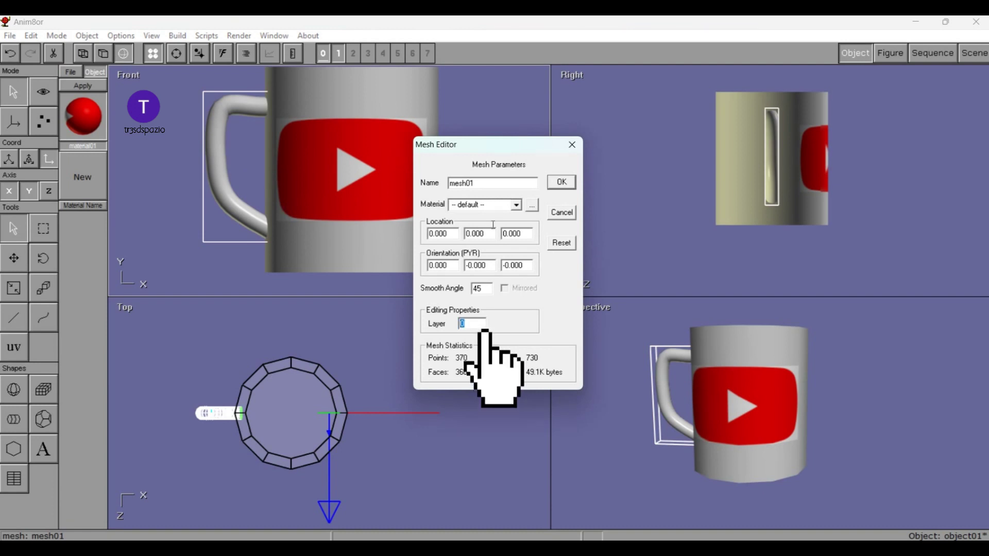
text(2)
drag(474, 183, 349, 147)
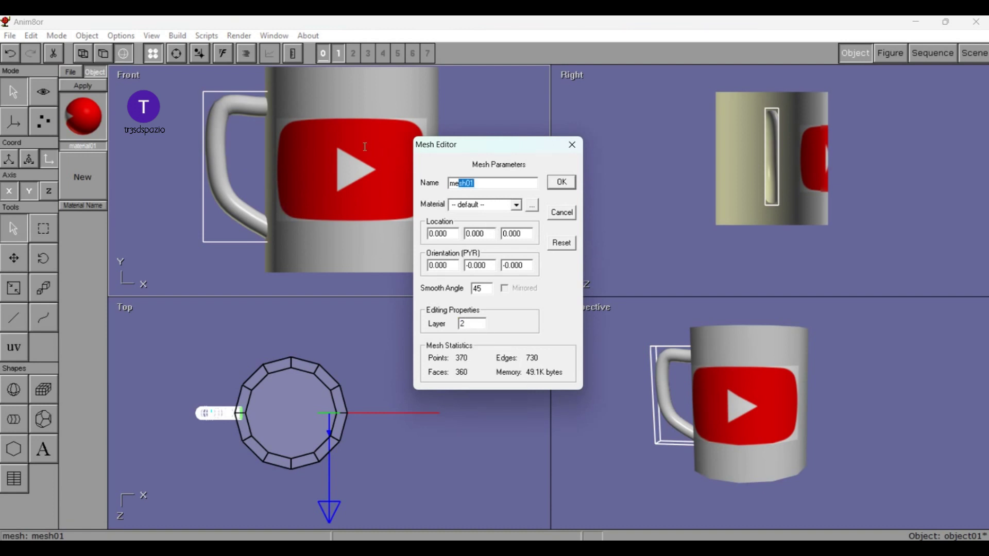
text(ASA)
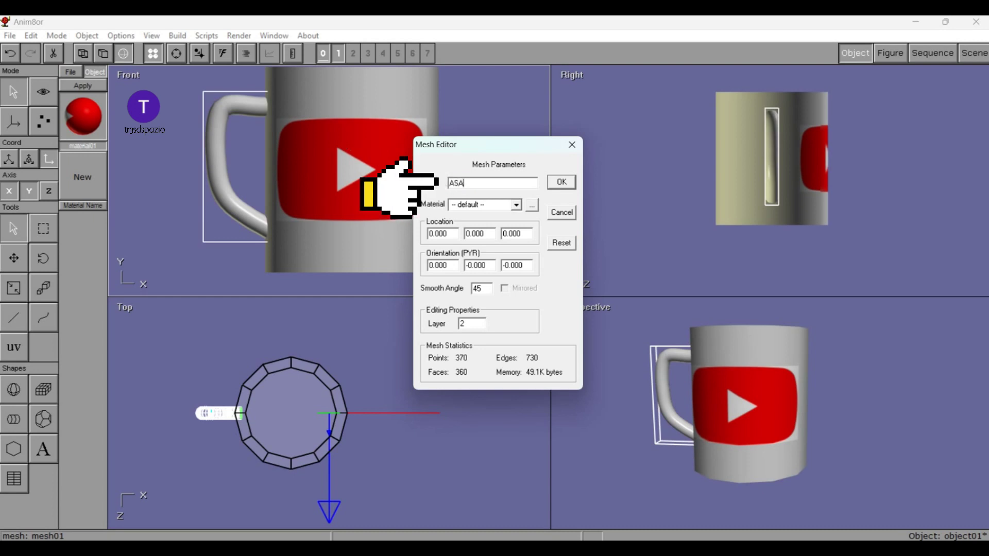
key(Return)
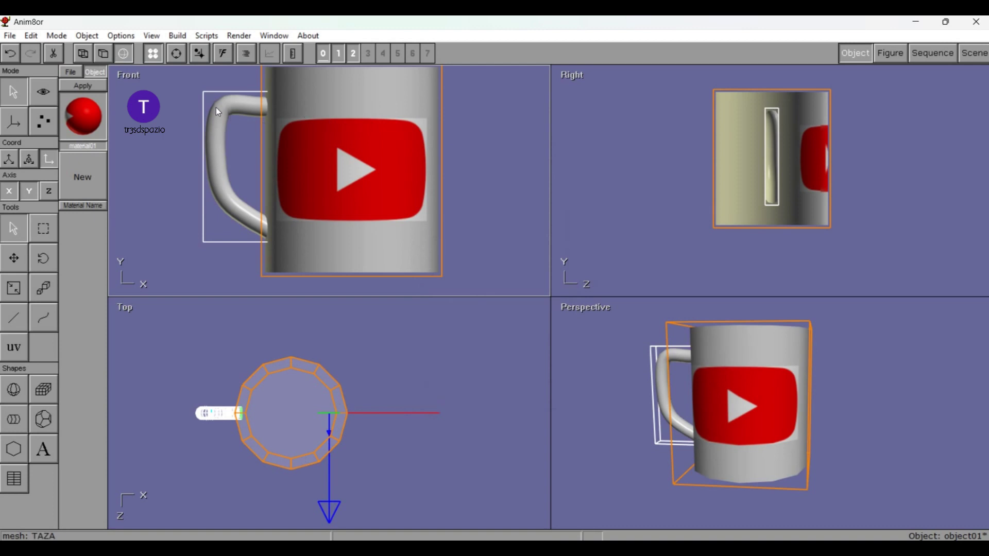
scroll(216, 107, up, 1)
scroll(188, 157, up, 1)
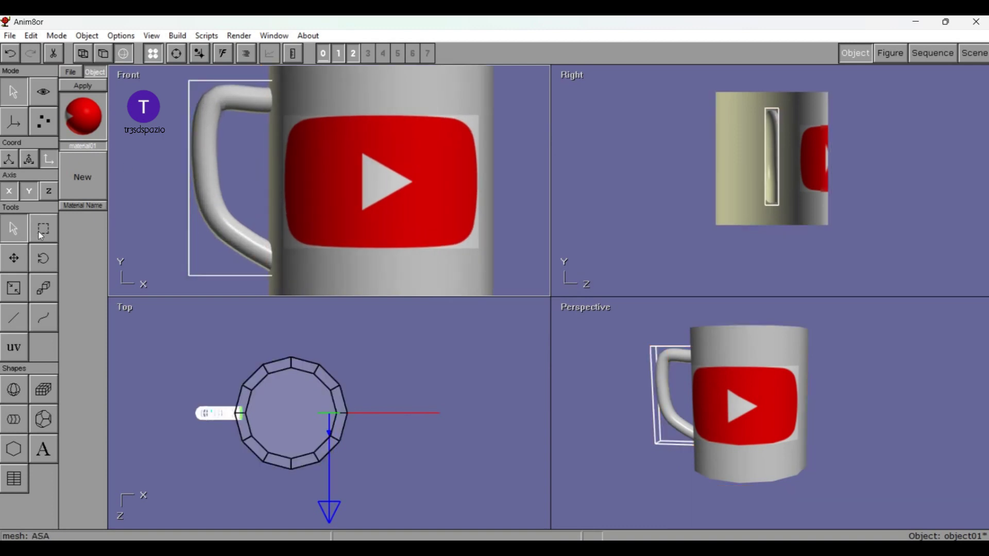
- Non-uniformly scale the ASA handle down slightly and stretch it wider toward the mug
key(n)
drag(163, 131, 182, 153)
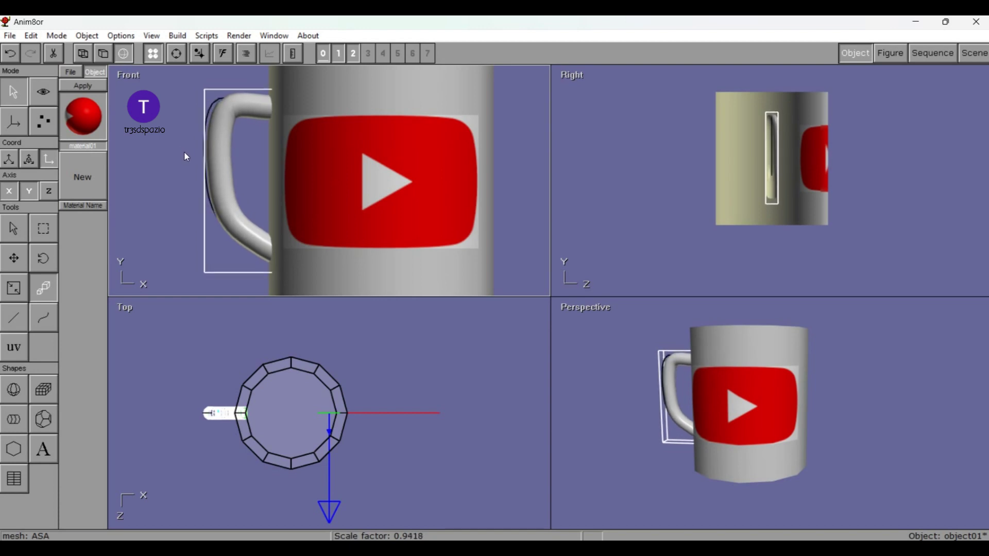
drag(184, 154, 191, 161)
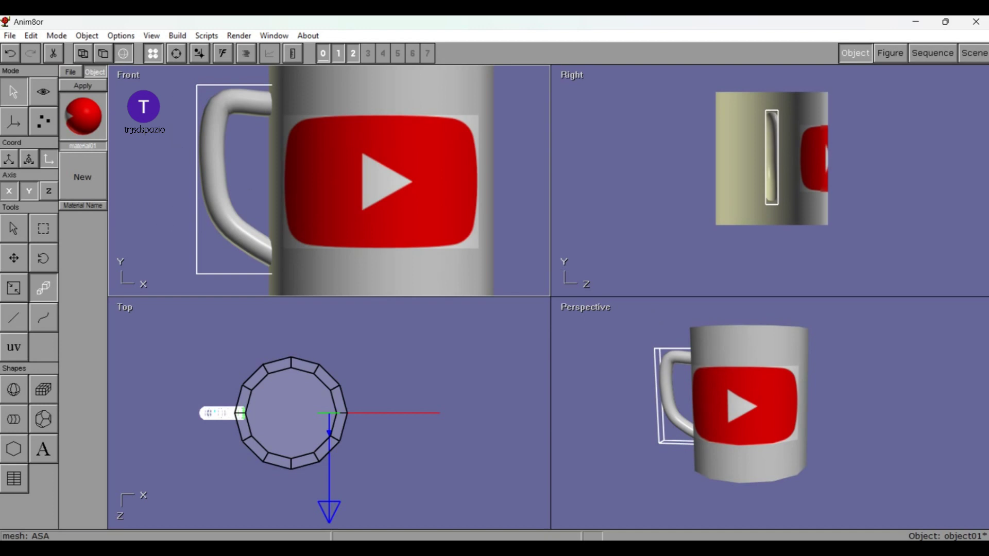
- Hide layer 2, delete the handle guide curve, then show the ASA handle again
key(2)
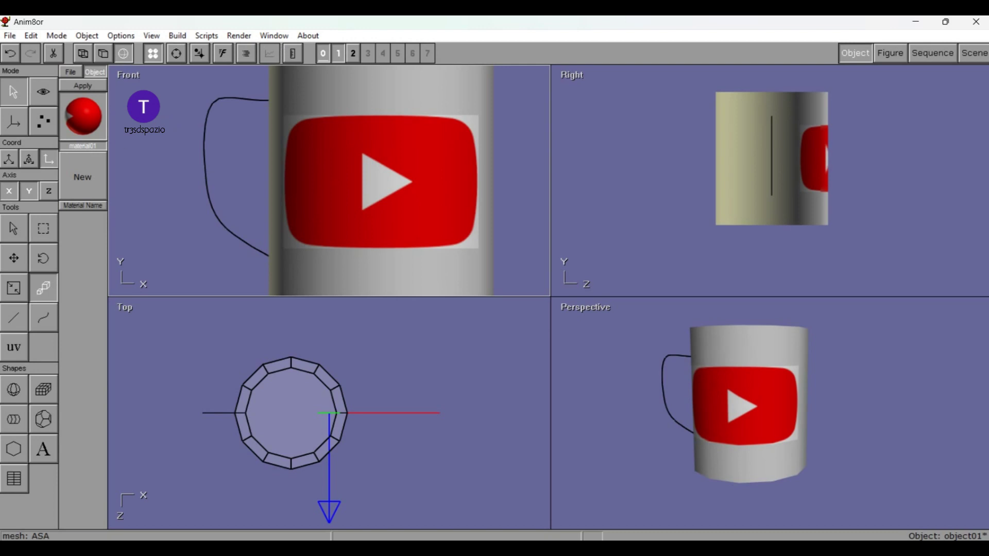
click(139, 141)
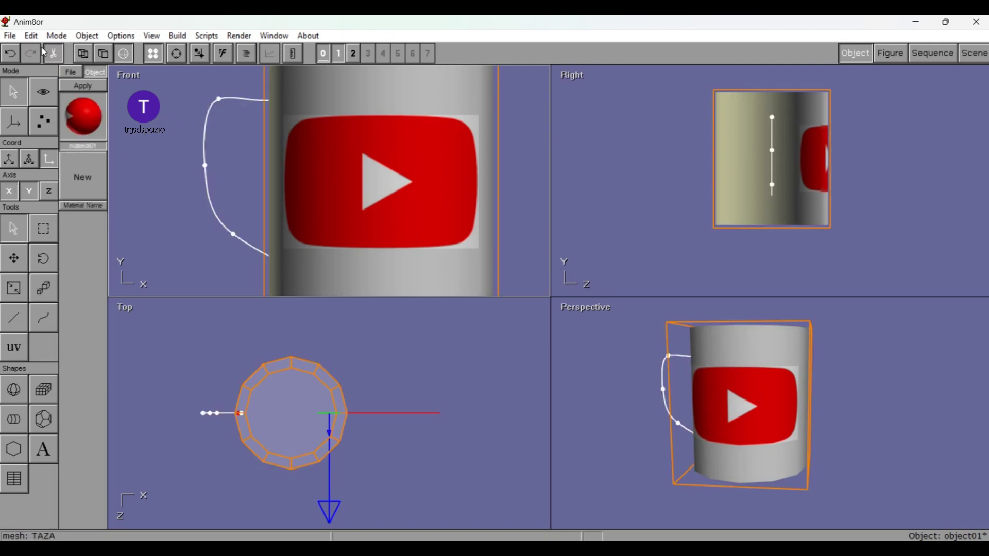
click(54, 54)
key(2)
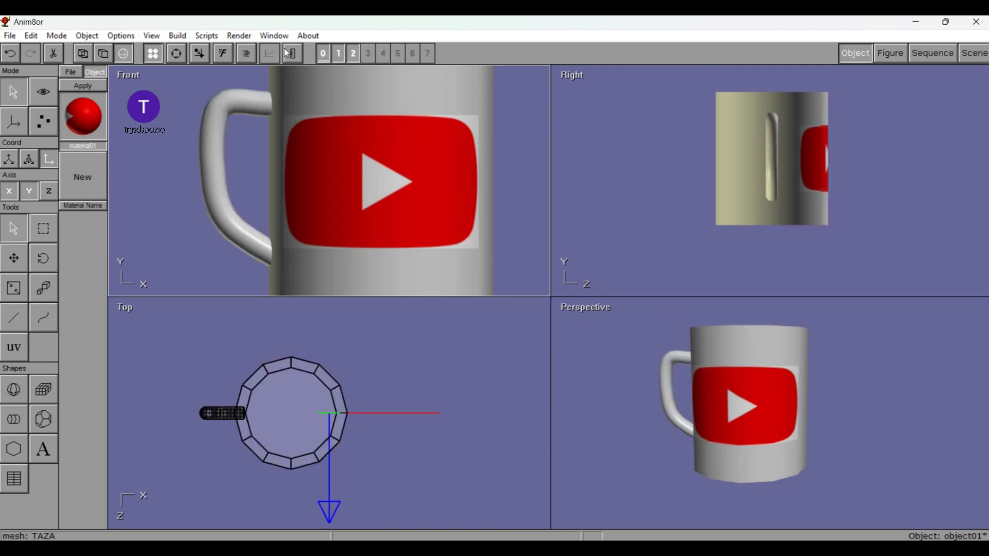
scroll(152, 210, down, 1)
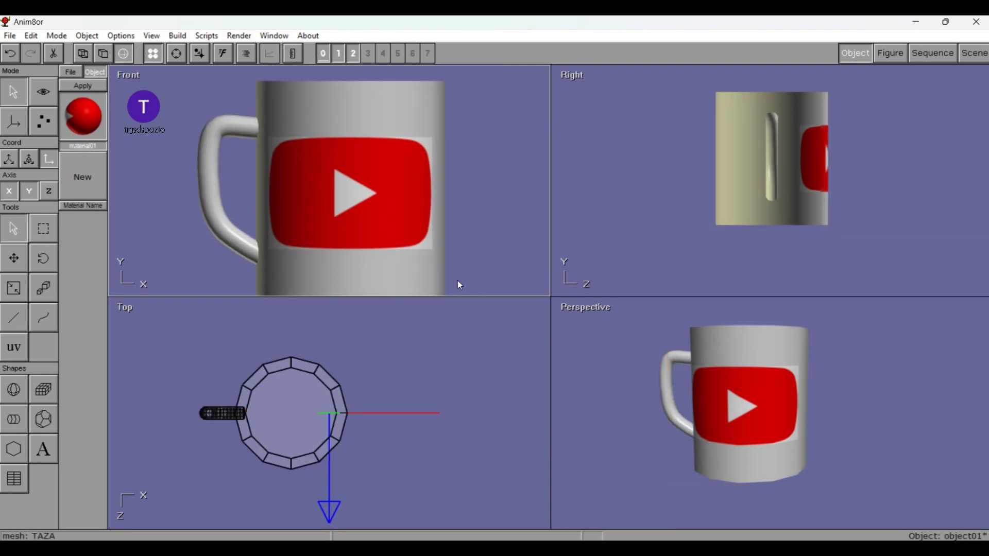
right_click(470, 249)
- Orbit the mug in a single Perspective view, then restore the Front/Right/Top/Perspective layout
click(477, 255)
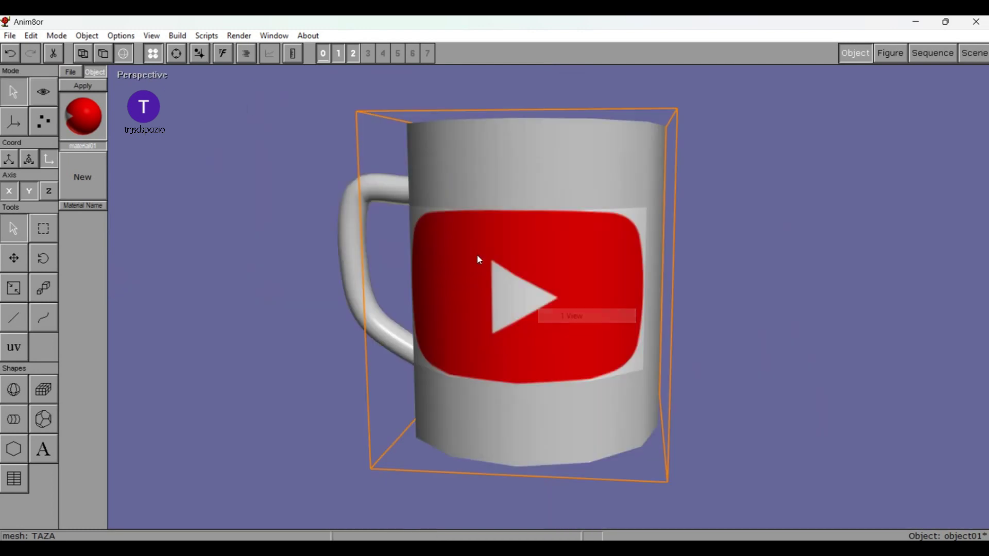
click(176, 53)
mouse_move(438, 255)
mouse_down()
mouse_move(434, 237)
mouse_move(592, 236)
mouse_move(629, 203)
mouse_move(590, 253)
mouse_move(396, 327)
mouse_move(303, 348)
mouse_move(408, 273)
mouse_move(486, 246)
mouse_move(181, 240)
mouse_move(449, 237)
mouse_move(428, 212)
mouse_move(367, 214)
mouse_move(381, 217)
mouse_up()
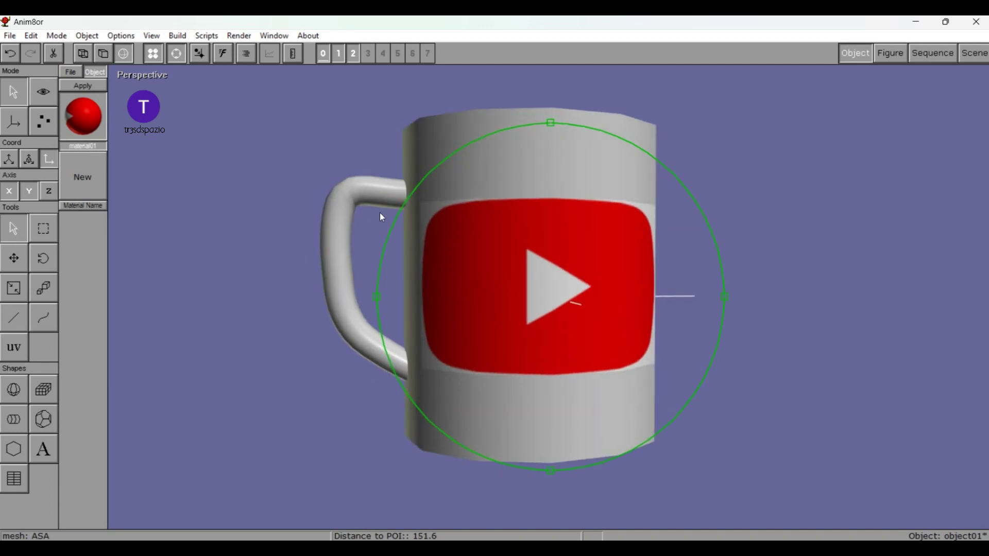
scroll(381, 217, up, 2)
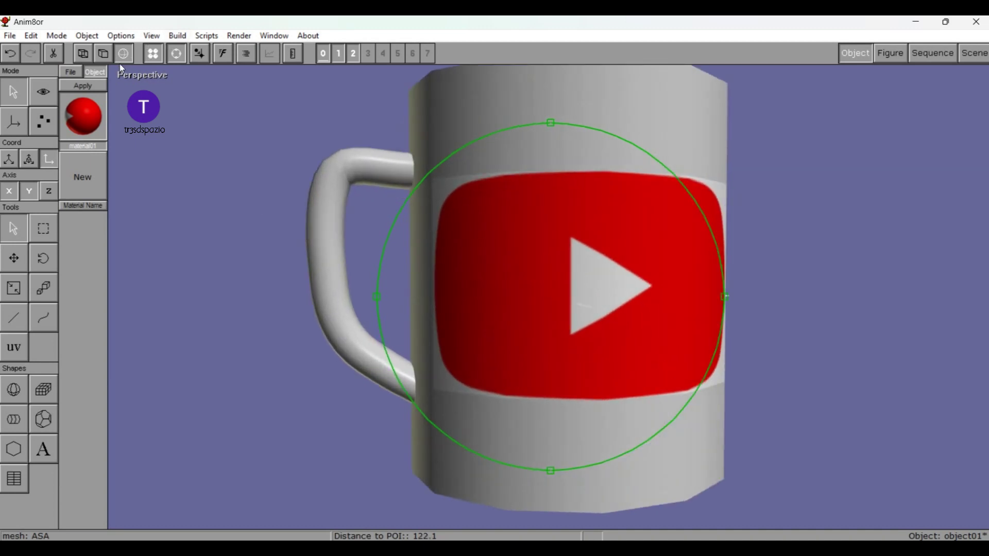
click(123, 72)
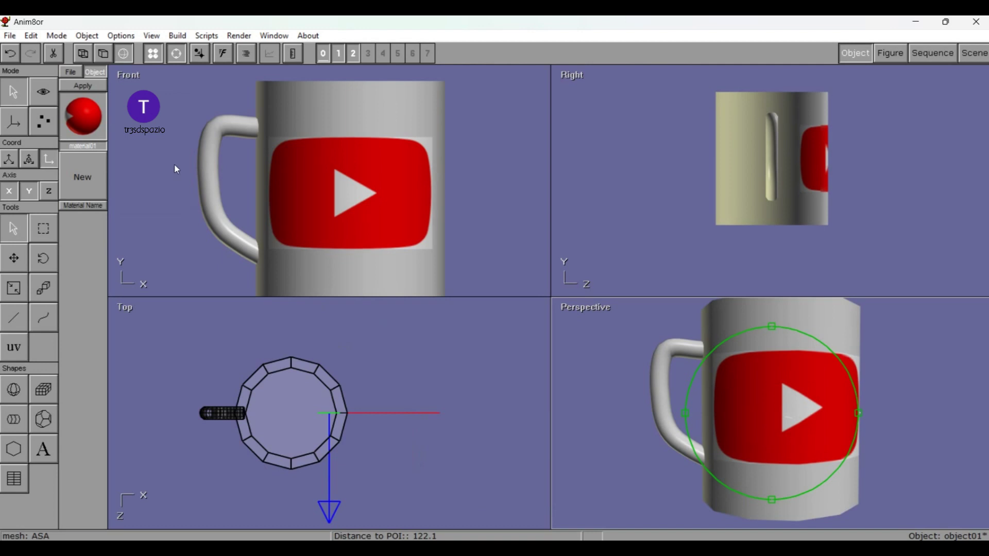
- Select the TAZA cup body in the Front view and convert it to a subdivision object
click(280, 80)
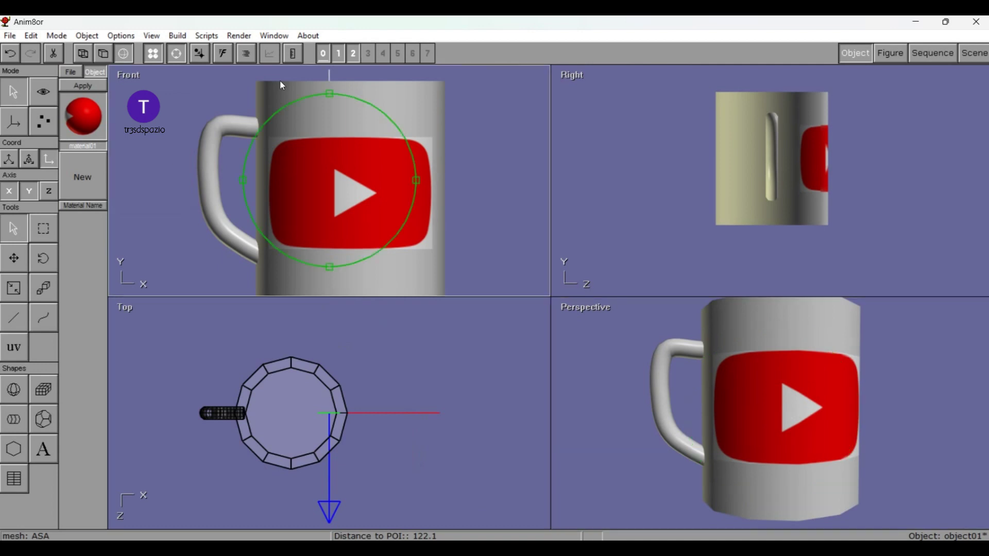
click(152, 52)
click(332, 79)
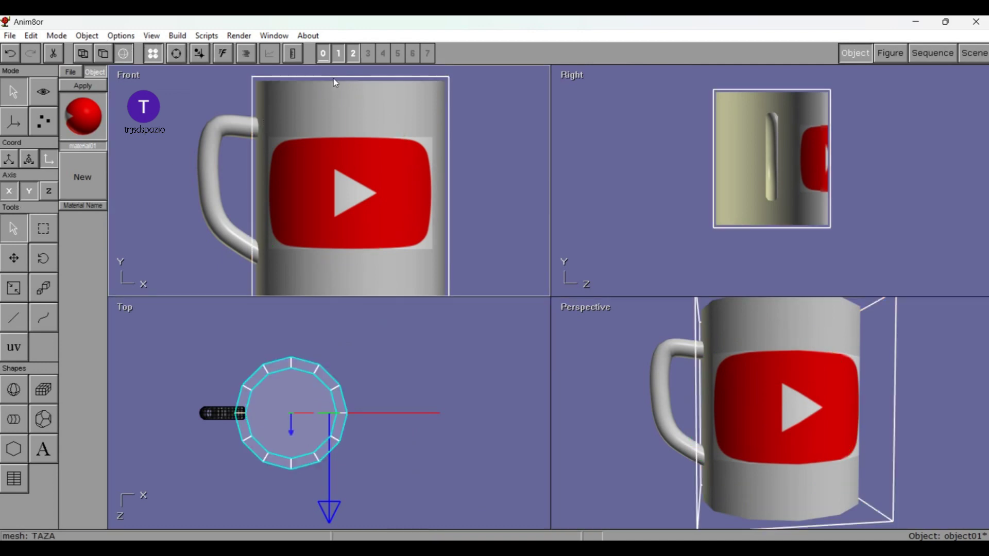
double_click(333, 78)
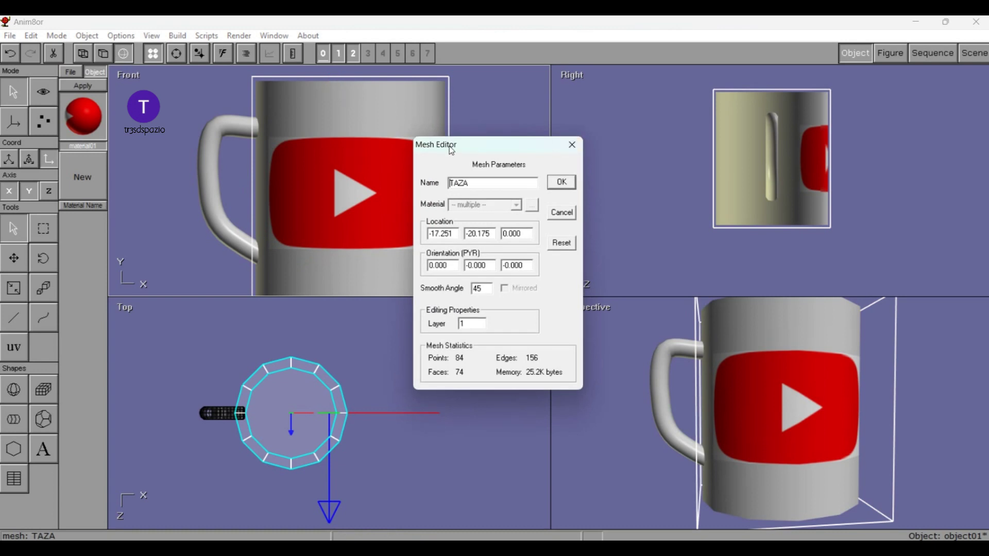
click(572, 144)
click(178, 35)
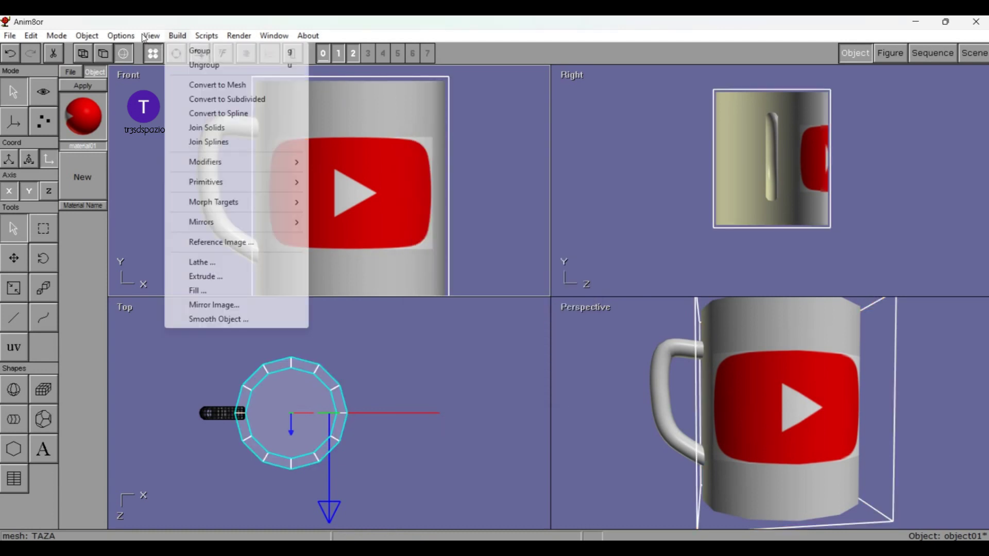
click(203, 83)
- Convert the ASA handle to a subdivision object, then clear the selection
click(191, 101)
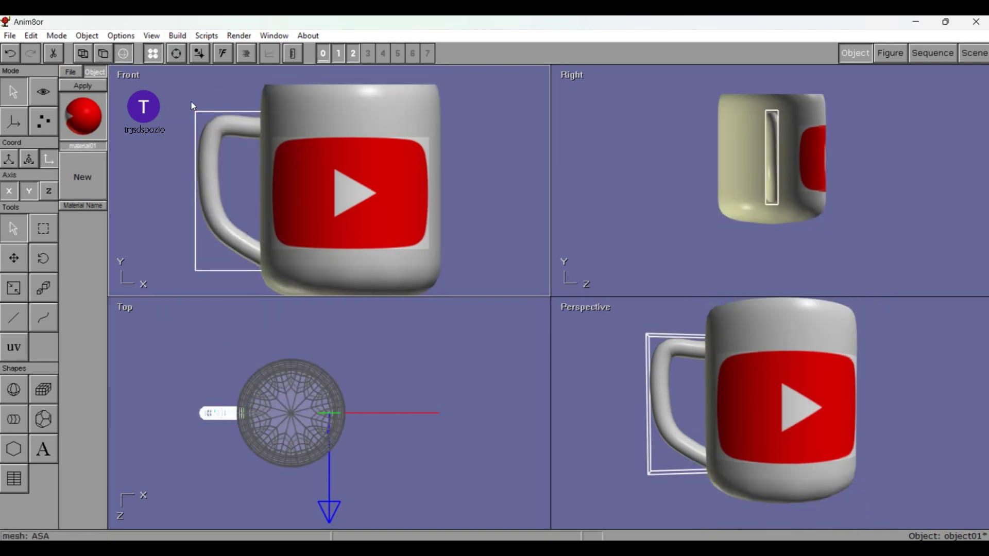
click(178, 35)
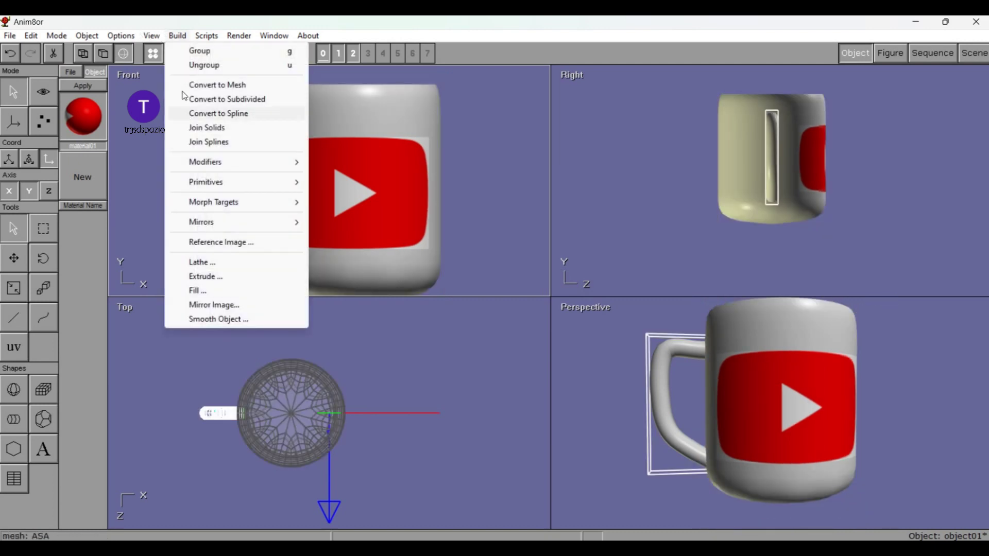
click(191, 99)
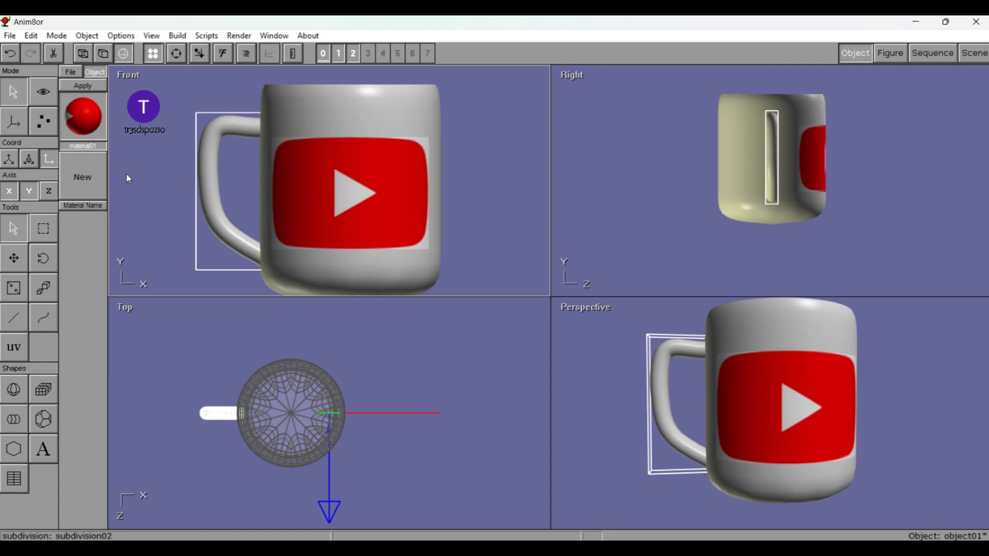
click(262, 147)
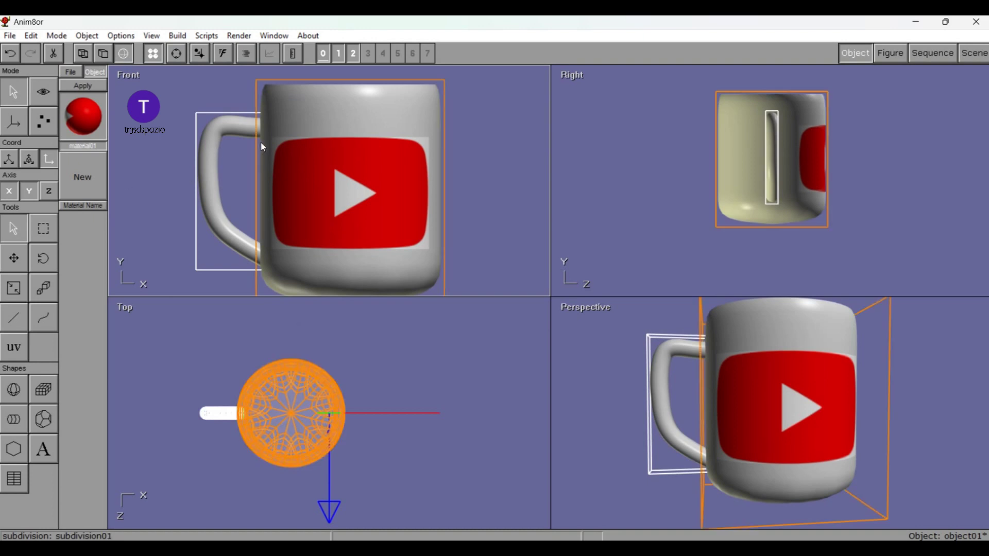
scroll(259, 154, down, 1)
scroll(258, 159, down, 1)
click(287, 195)
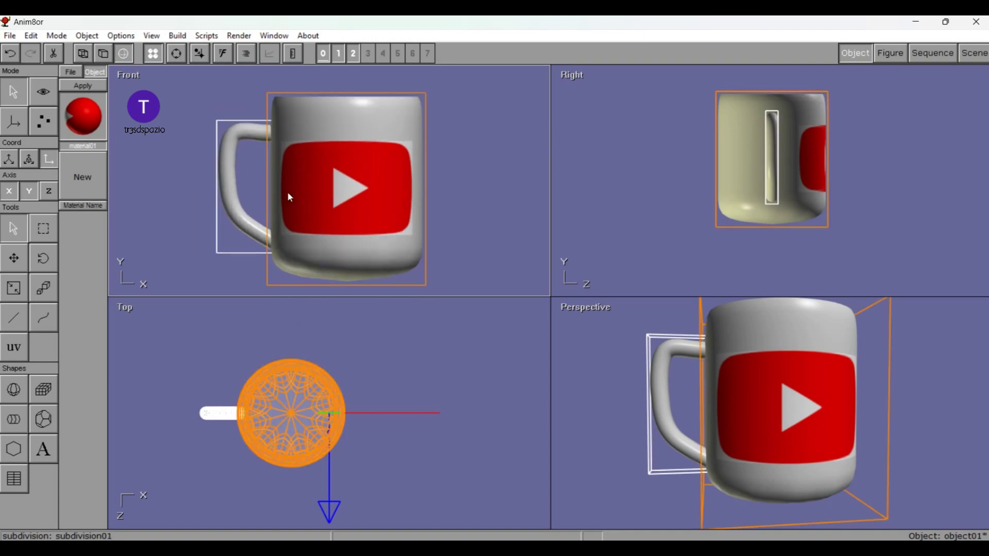
scroll(288, 185, up, 1)
click(289, 181)
- Show only the enlarged Front view with the cup body selected and displayed as wireframe
click(100, 57)
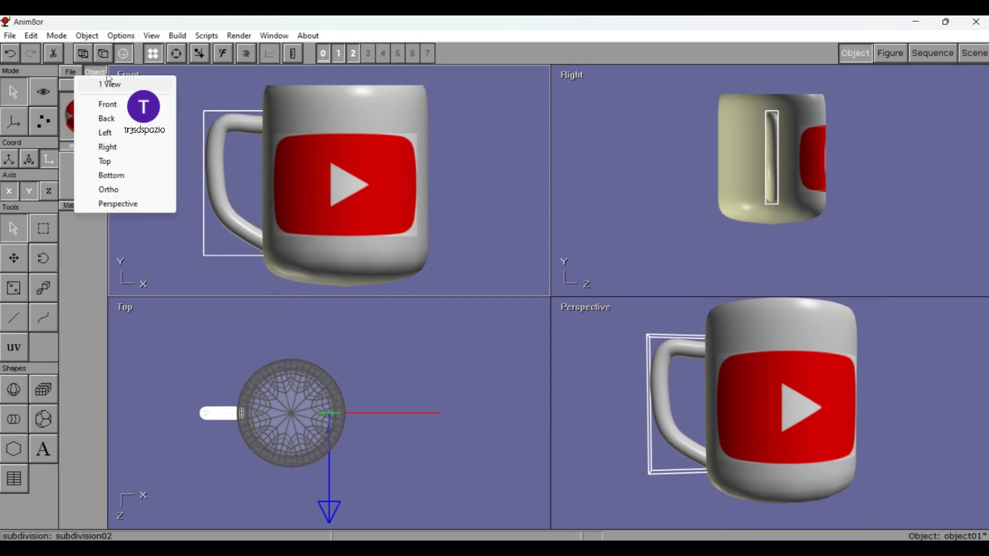
click(107, 75)
click(488, 183)
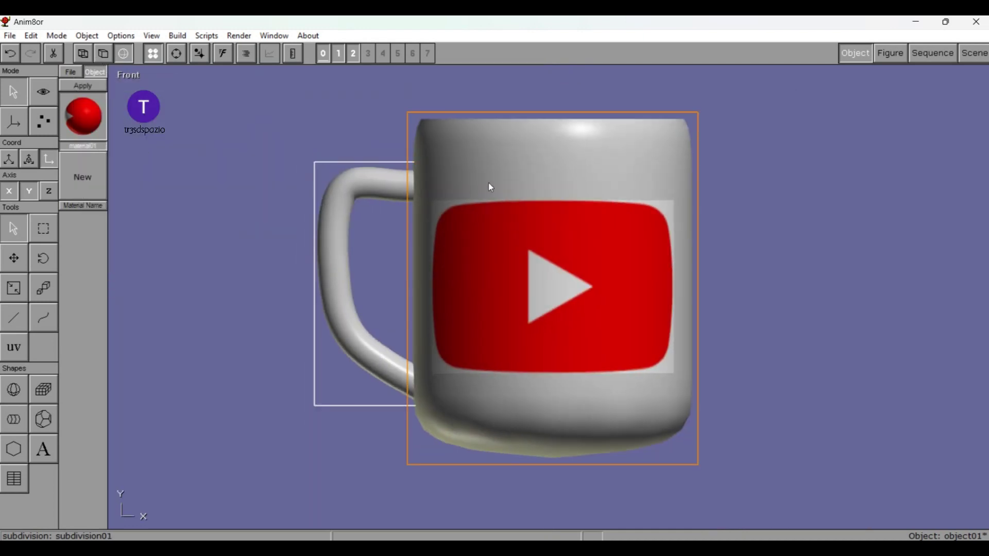
click(83, 53)
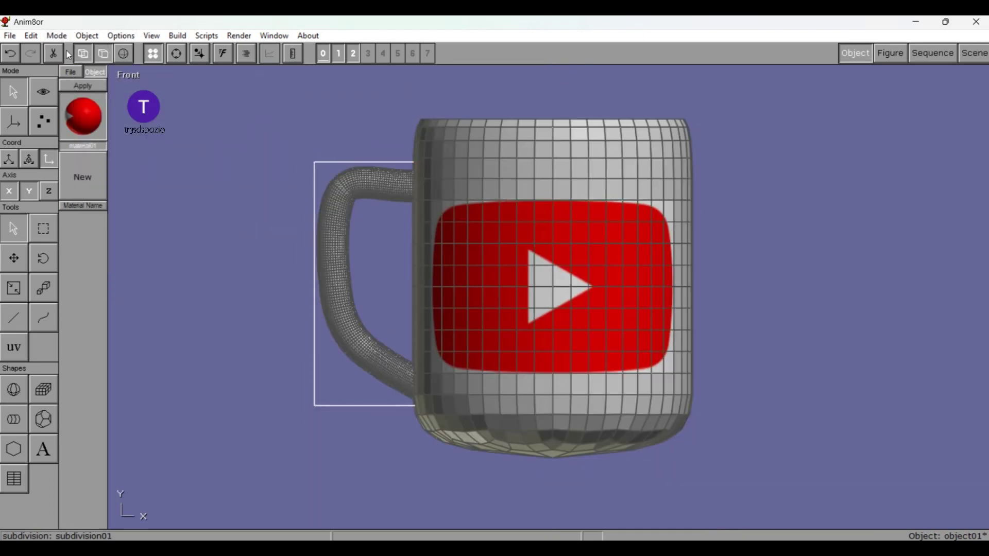
click(83, 54)
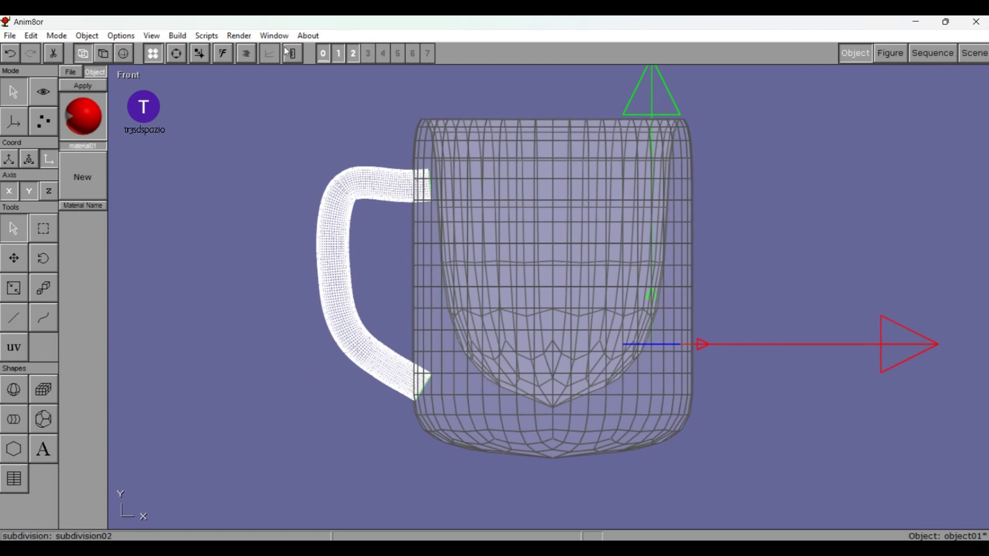
key(Delete)
- Knife-cut two edge loops across the cup body near its base, then restore smooth textured shading
click(43, 110)
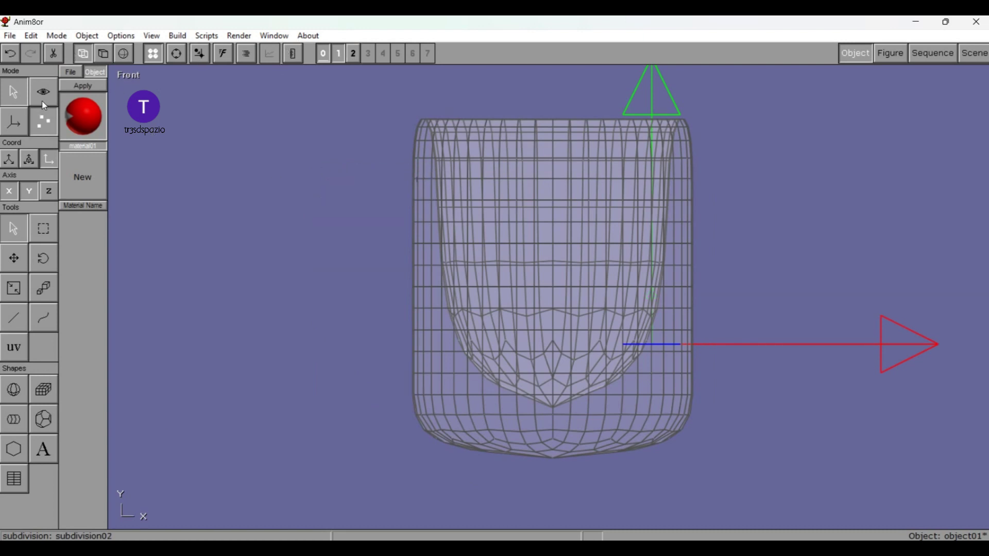
click(43, 496)
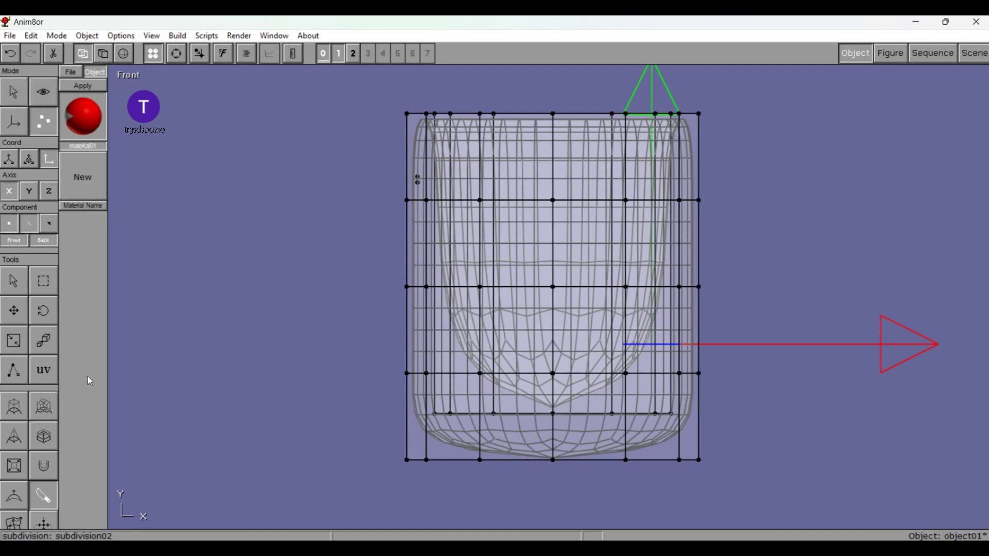
drag(390, 436, 832, 435)
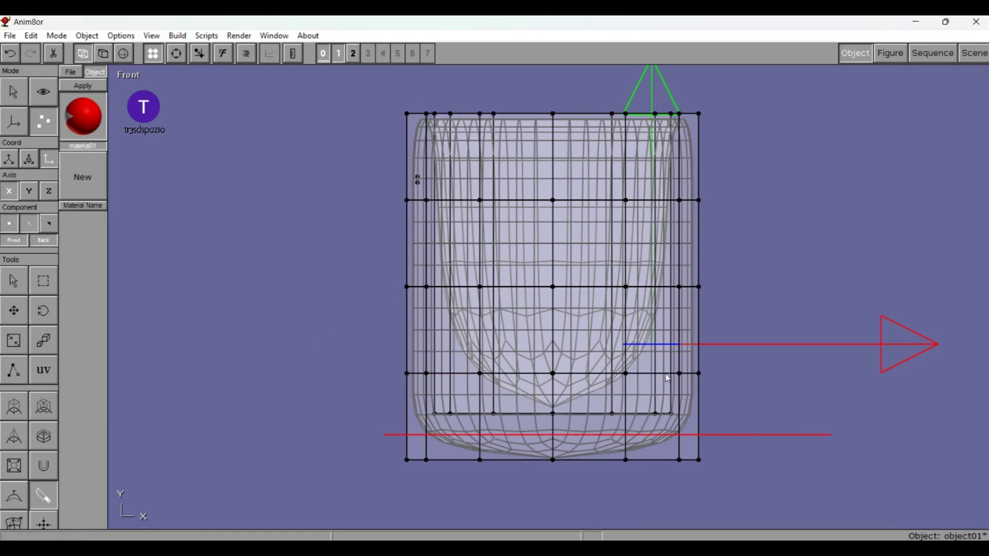
drag(384, 391, 854, 391)
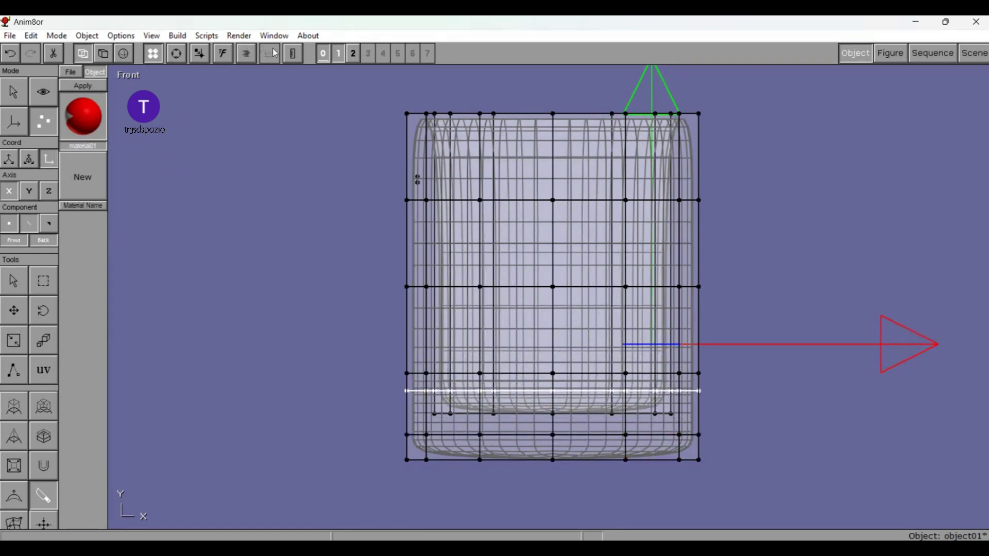
click(248, 52)
click(102, 47)
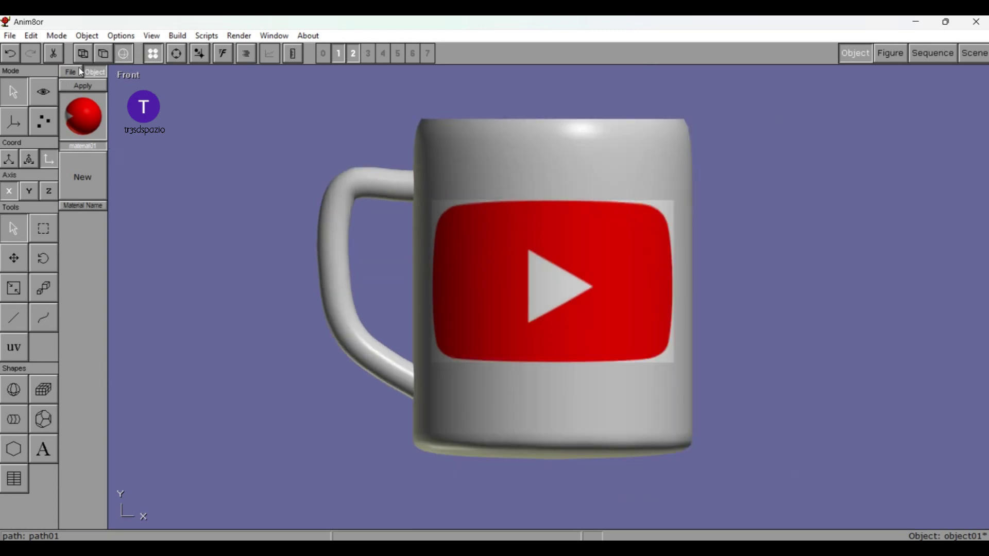
- Orbit the smoothed mug, then switch from four viewports to a single Perspective view
click(177, 53)
mouse_move(452, 197)
mouse_down()
mouse_move(392, 301)
mouse_move(382, 341)
mouse_move(425, 249)
mouse_move(596, 185)
mouse_move(662, 180)
mouse_move(660, 139)
mouse_move(478, 244)
mouse_move(435, 219)
mouse_move(479, 201)
mouse_move(458, 204)
mouse_up()
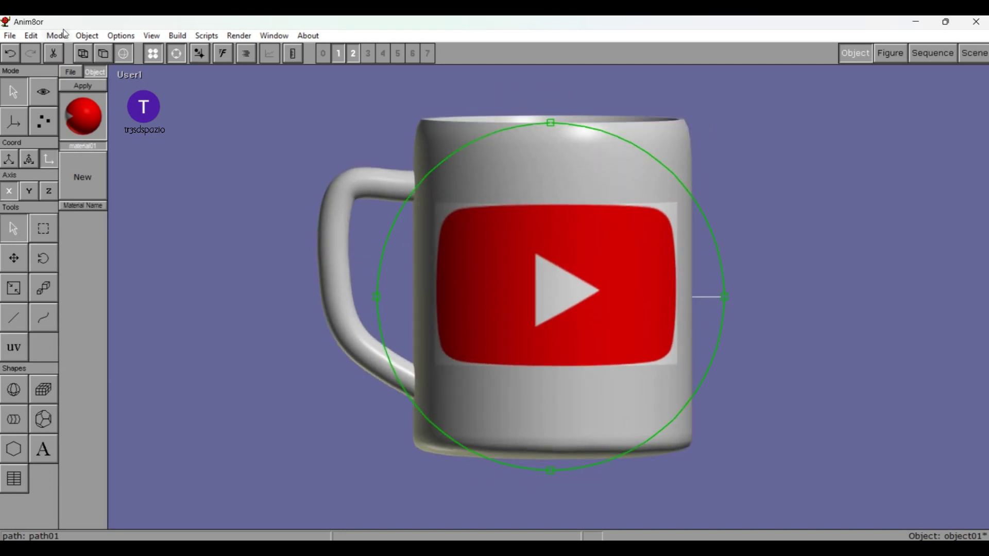
click(112, 71)
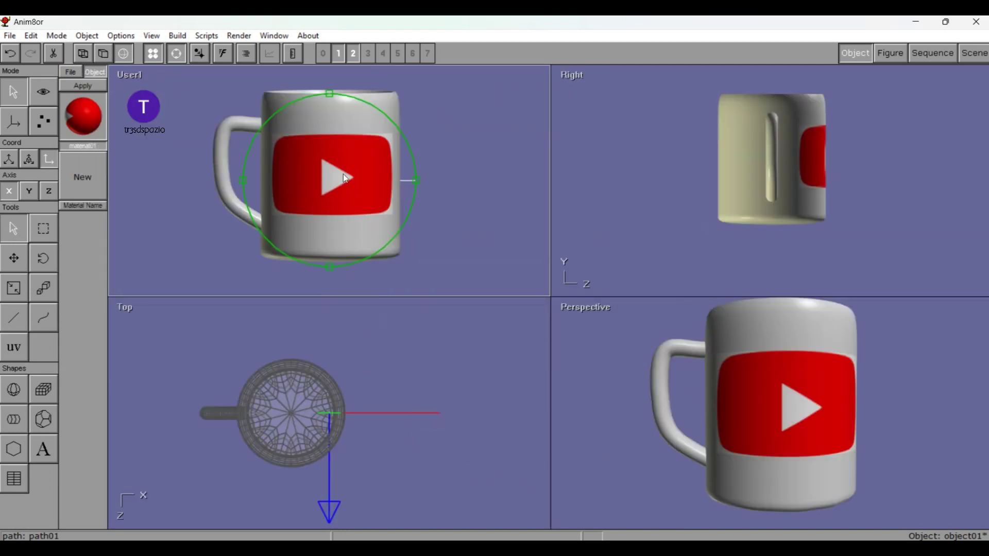
scroll(638, 363, down, 3)
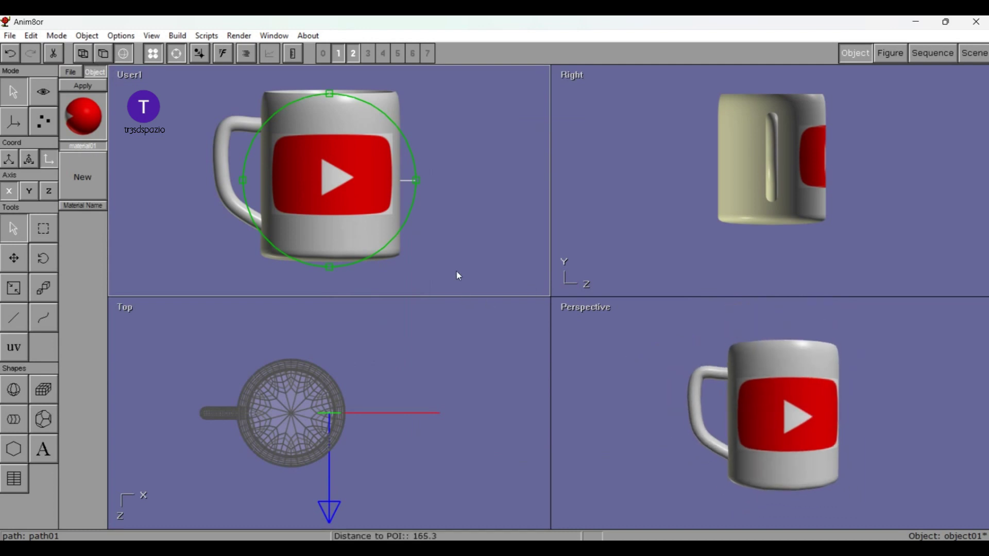
click(559, 307)
- Orbit the logo side toward the viewer, return to four viewports, and select the handle in User1
mouse_move(468, 260)
right_down()
mouse_move(304, 281)
mouse_move(294, 332)
right_up()
mouse_move(313, 381)
mouse_down()
mouse_move(543, 266)
mouse_move(500, 256)
mouse_move(637, 279)
mouse_move(536, 274)
mouse_move(353, 147)
mouse_up()
mouse_move(369, 210)
mouse_down()
mouse_move(290, 191)
mouse_move(360, 154)
mouse_up()
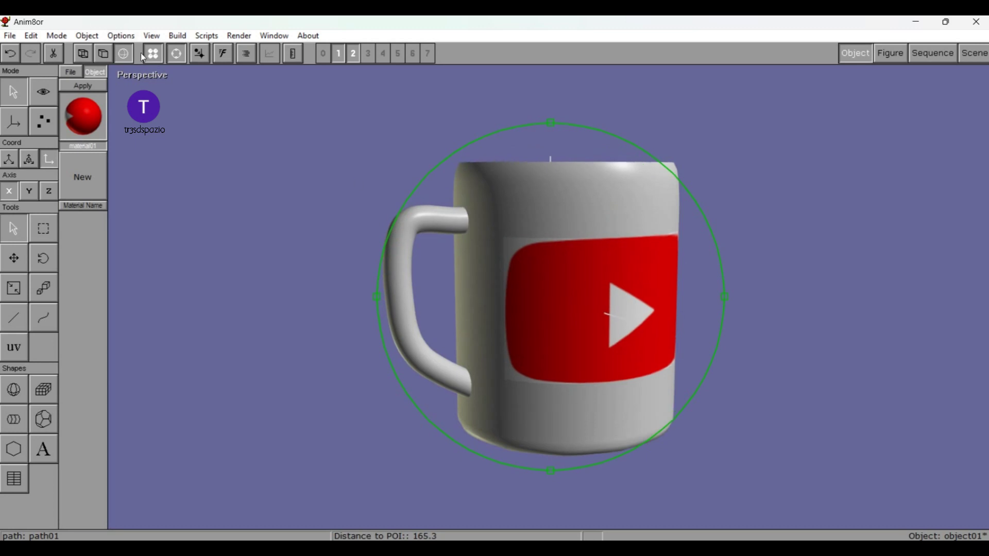
click(120, 73)
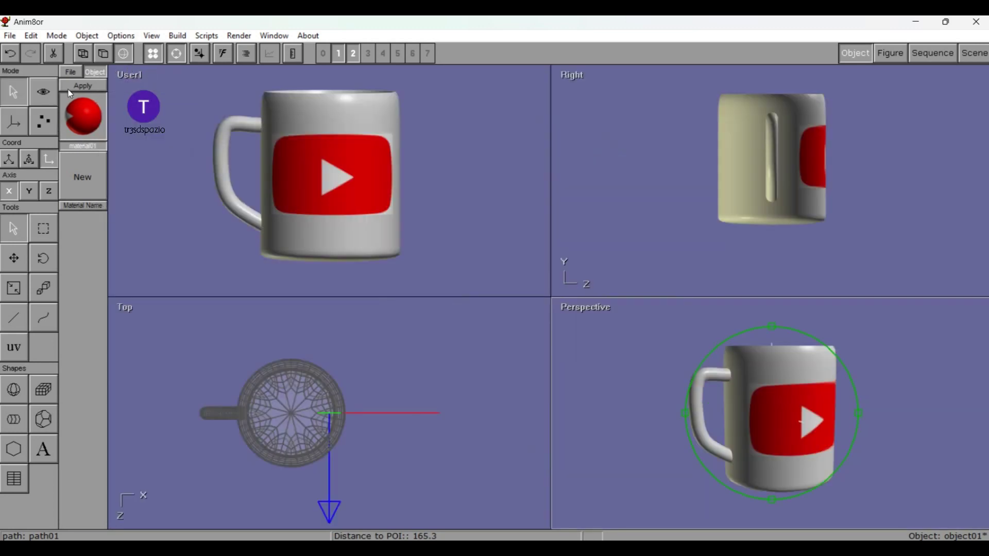
click(183, 113)
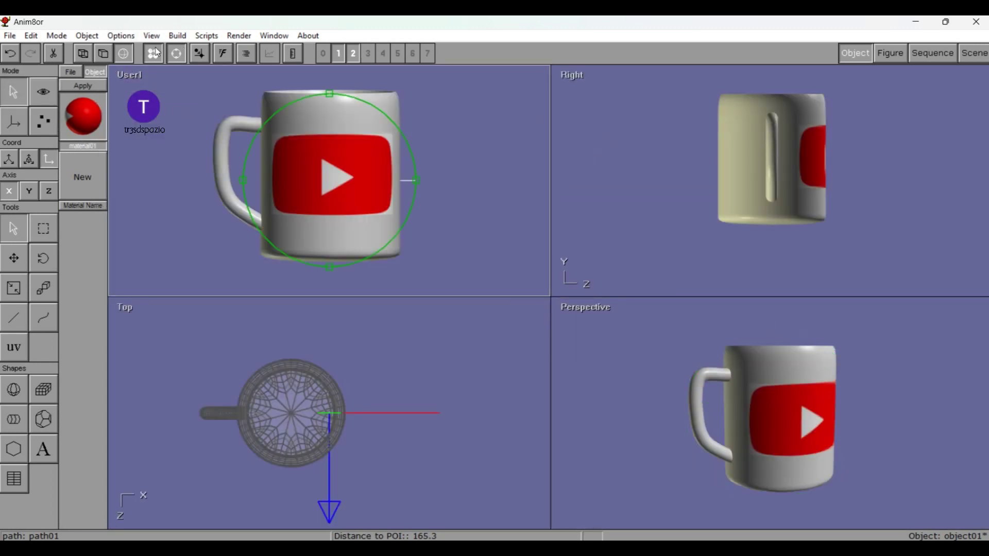
click(179, 117)
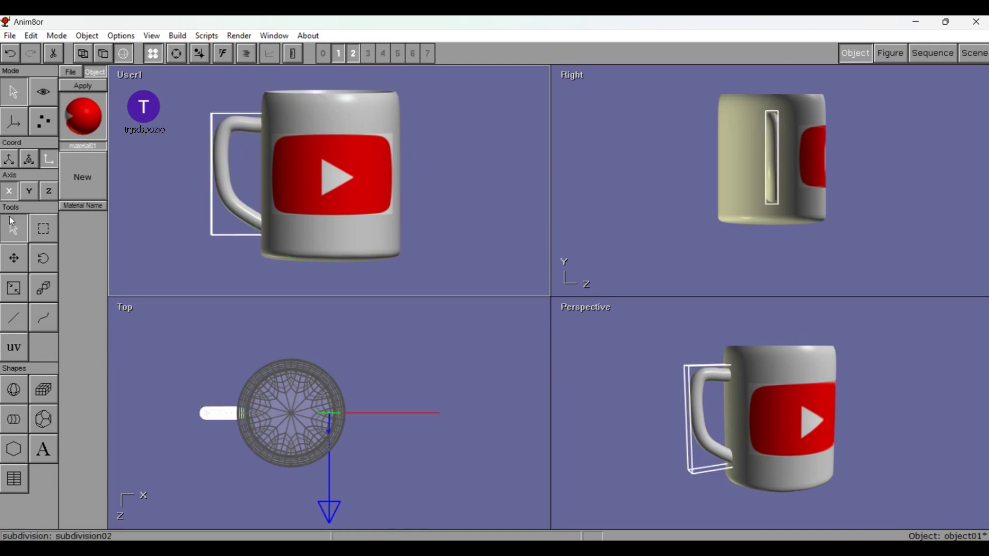
- Raise the ASA handle along Y and shrink it vertically to about 0.84
key(m)
key(y)
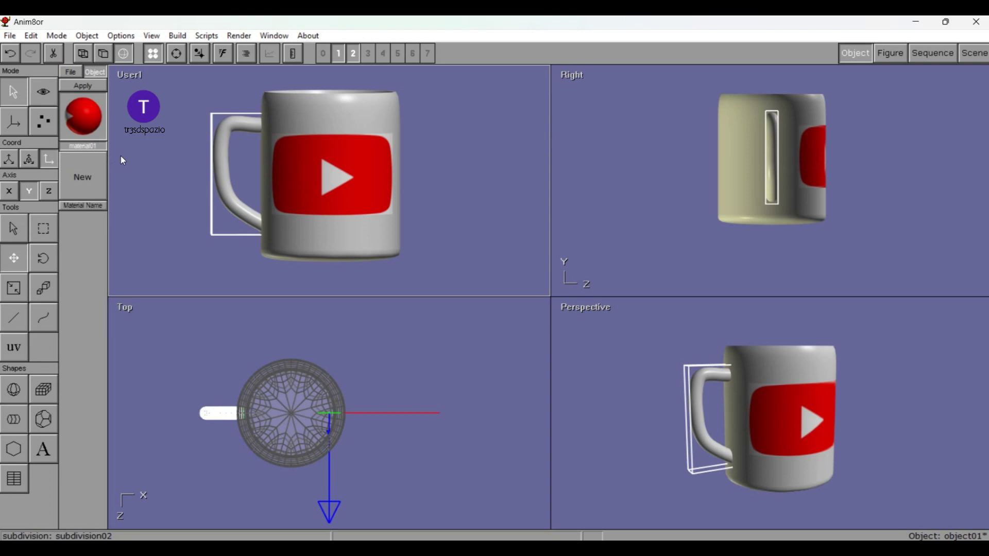
drag(121, 156, 119, 153)
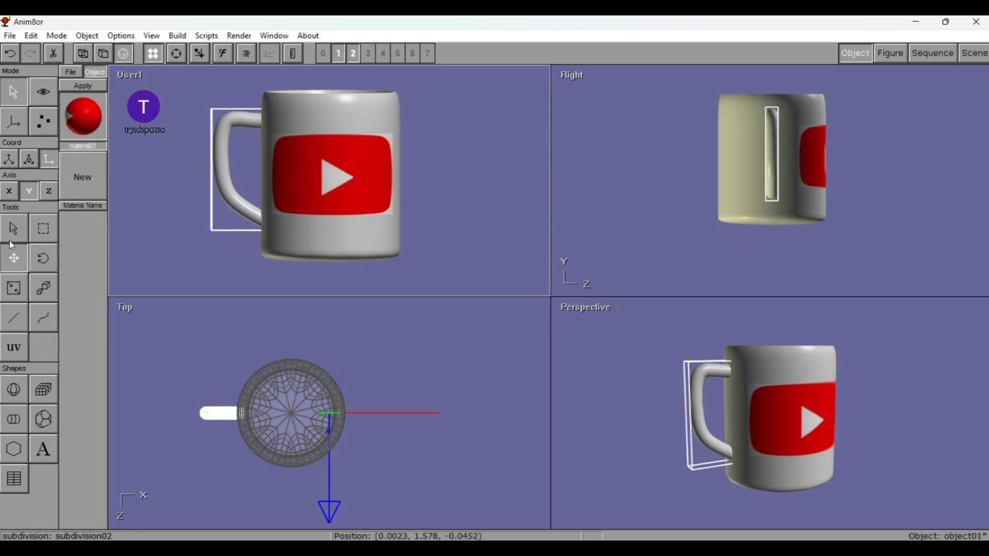
key(s)
mouse_move(183, 126)
mouse_down()
mouse_move(187, 138)
mouse_move(184, 126)
mouse_move(192, 131)
mouse_up()
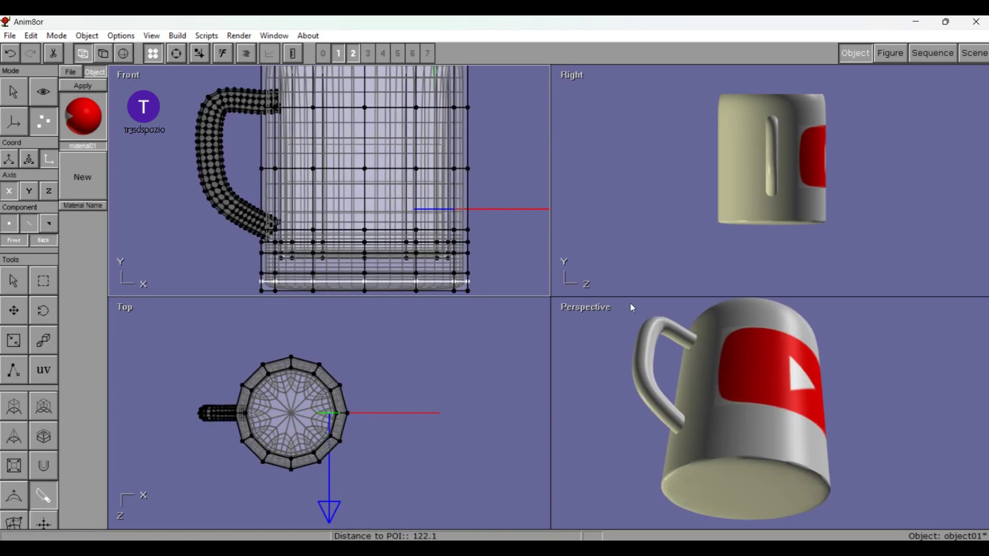
right_click(542, 309)
click(580, 316)
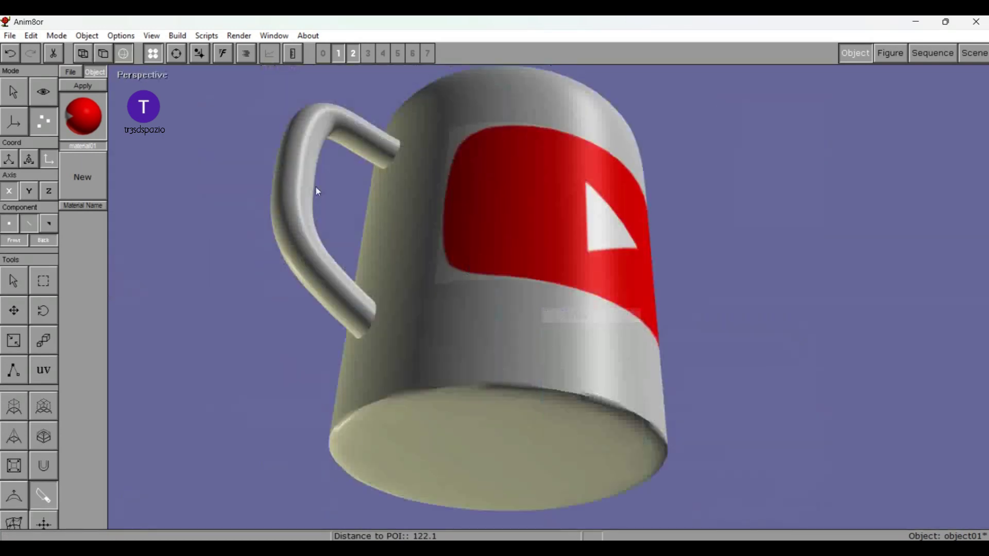
click(176, 53)
mouse_move(191, 79)
mouse_down()
mouse_move(377, 299)
mouse_move(307, 354)
mouse_move(288, 397)
mouse_move(269, 335)
mouse_move(431, 276)
mouse_move(426, 254)
mouse_move(464, 227)
mouse_move(440, 230)
mouse_move(552, 204)
mouse_move(613, 214)
mouse_move(463, 223)
mouse_move(475, 250)
mouse_move(474, 181)
mouse_move(534, 276)
mouse_move(479, 279)
mouse_move(455, 291)
mouse_move(380, 250)
mouse_move(215, 221)
mouse_move(276, 234)
mouse_move(514, 221)
mouse_move(578, 247)
mouse_move(590, 210)
mouse_move(413, 209)
mouse_move(443, 267)
mouse_move(506, 230)
mouse_move(489, 197)
mouse_move(463, 215)
mouse_move(415, 209)
mouse_move(467, 203)
mouse_move(486, 236)
mouse_move(502, 338)
mouse_move(490, 256)
mouse_move(490, 213)
mouse_move(500, 215)
mouse_move(396, 229)
mouse_move(444, 222)
mouse_up()
scroll(469, 202, up, 3)
scroll(499, 215, down, 2)
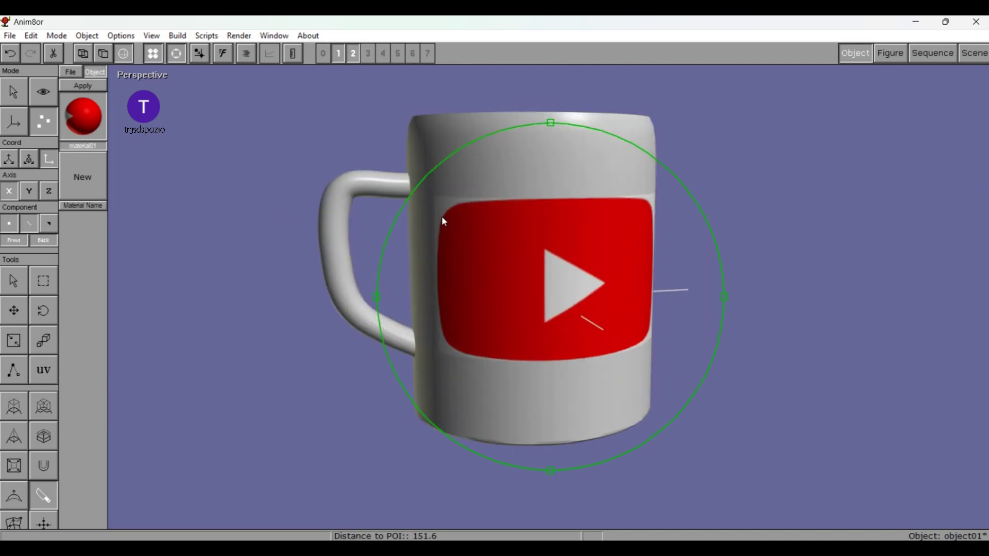
mouse_move(441, 216)
mouse_down()
mouse_move(335, 242)
mouse_move(511, 218)
mouse_move(548, 258)
mouse_move(629, 242)
mouse_move(695, 203)
mouse_move(705, 169)
mouse_move(673, 307)
mouse_move(660, 324)
mouse_move(349, 259)
mouse_move(296, 223)
mouse_move(318, 235)
mouse_up()
scroll(335, 243, up, 1)
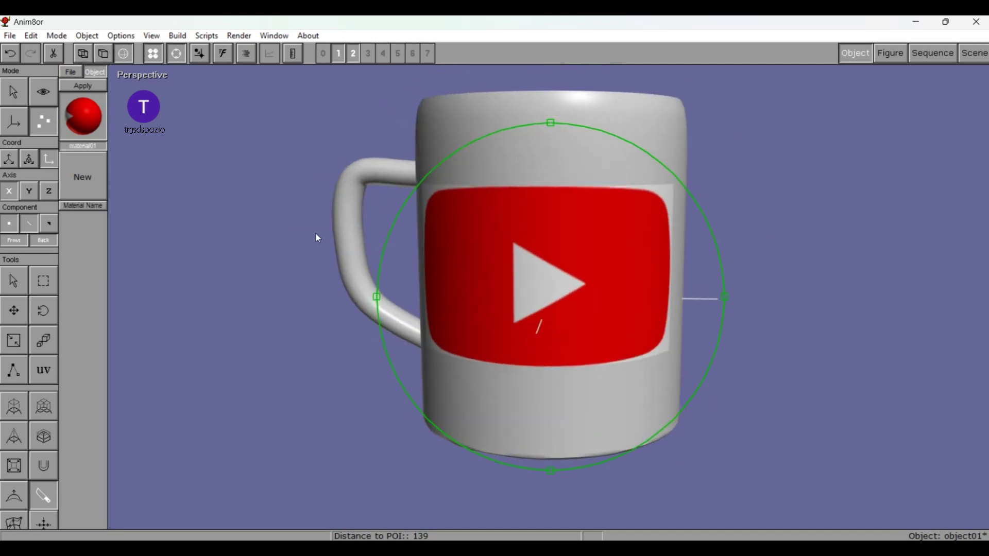
scroll(354, 225, down, 2)
scroll(352, 224, down, 1)
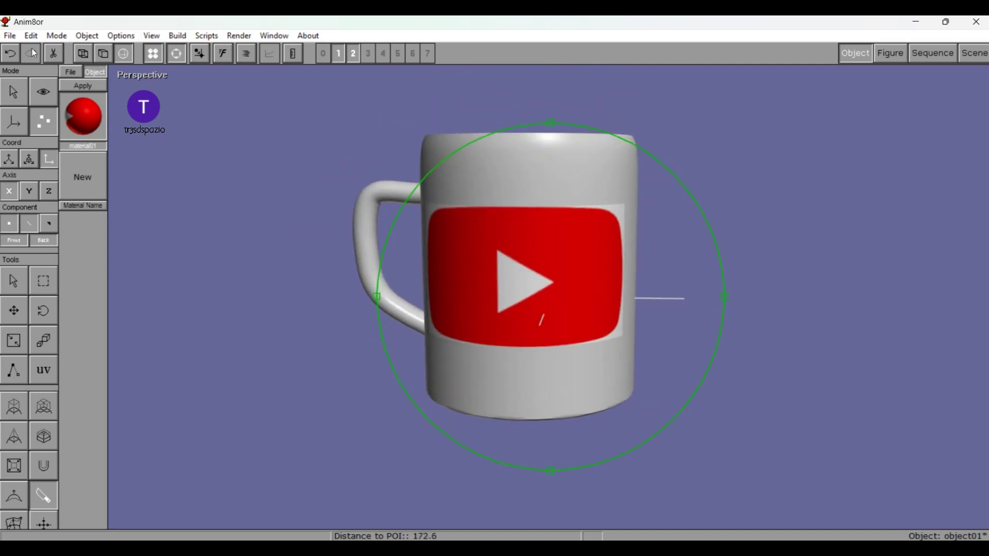
click(127, 71)
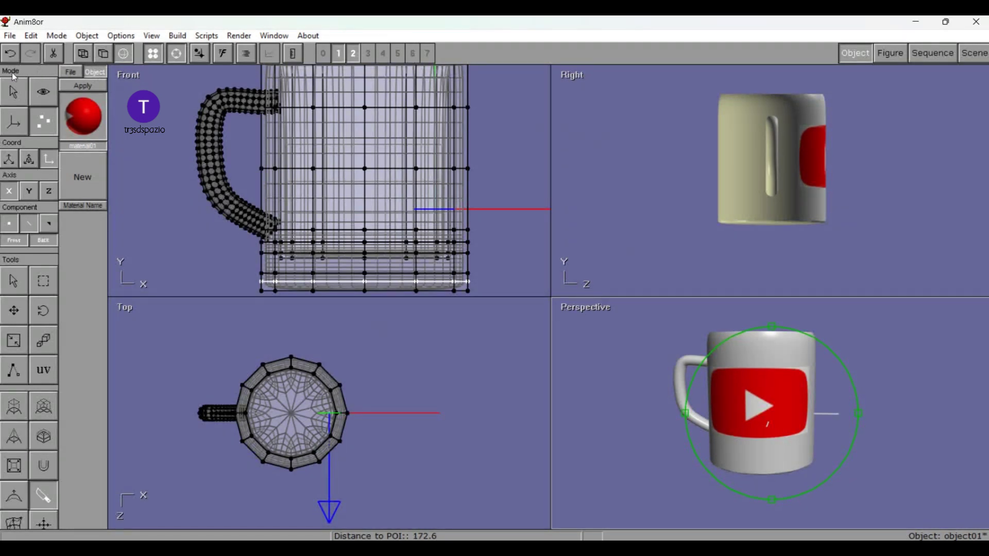
- Return to object mode and switch the User1 and Top views to shaded display
click(14, 92)
key(u)
click(105, 53)
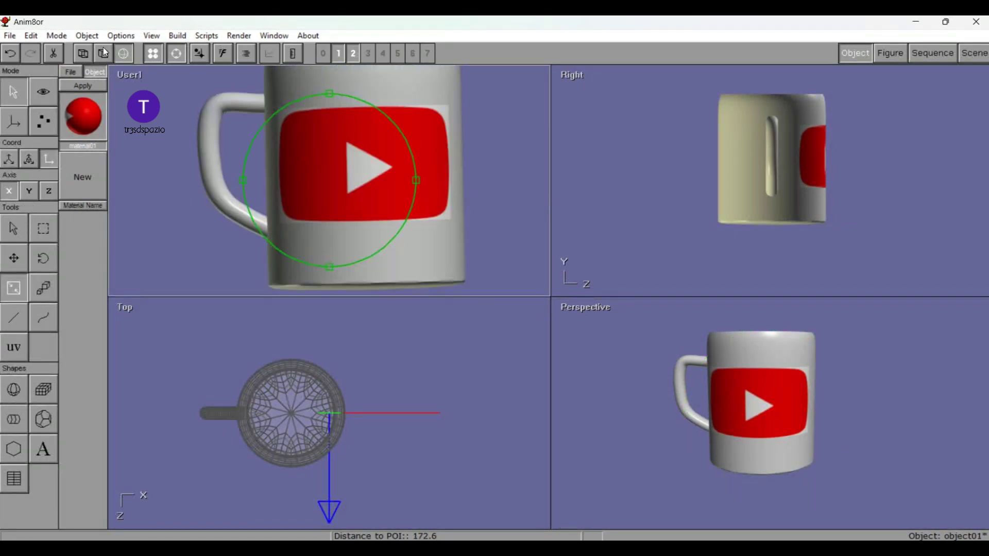
click(157, 340)
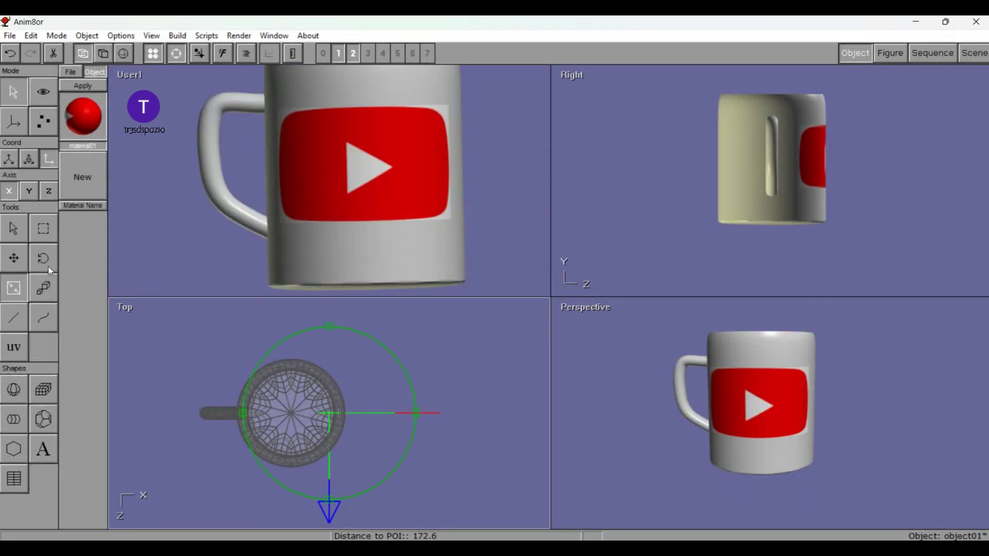
click(105, 53)
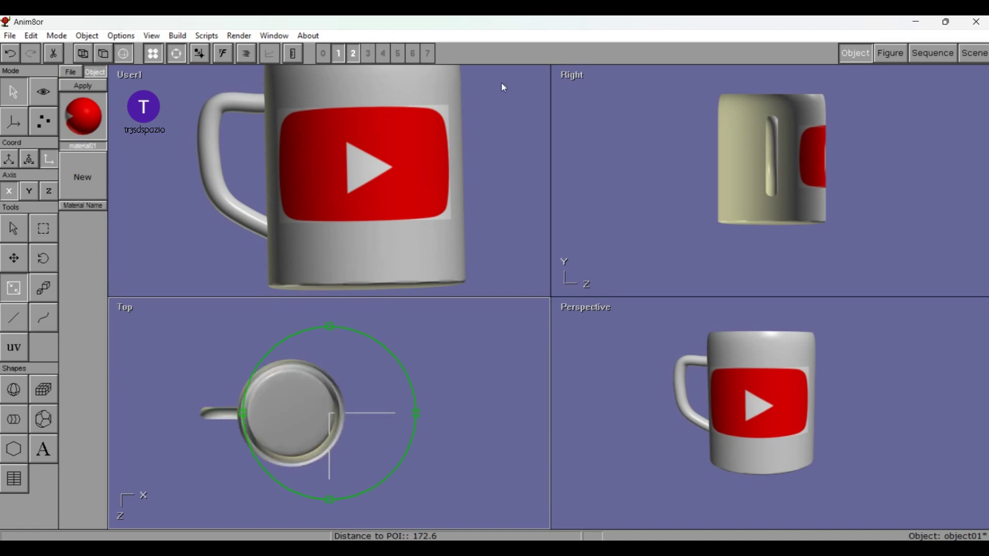
- Change the right-side viewport to a Left view, zoom all views to fit, and orbit toward the handle
click(559, 77)
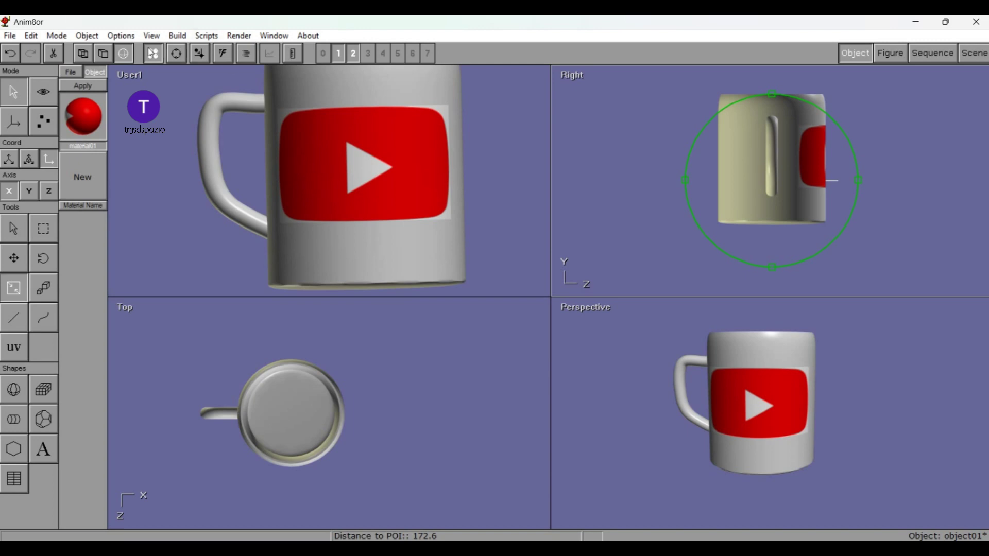
right_click(468, 69)
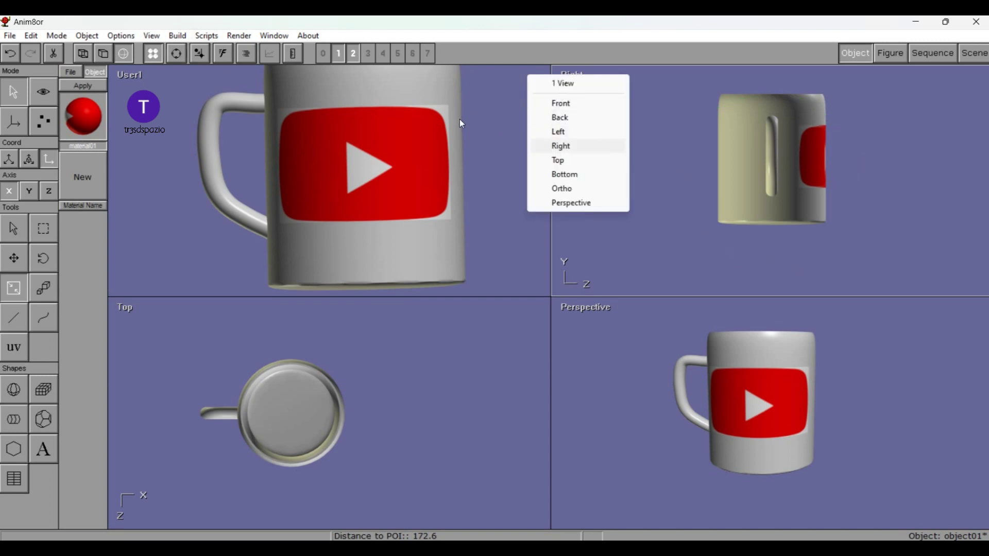
key(Up)
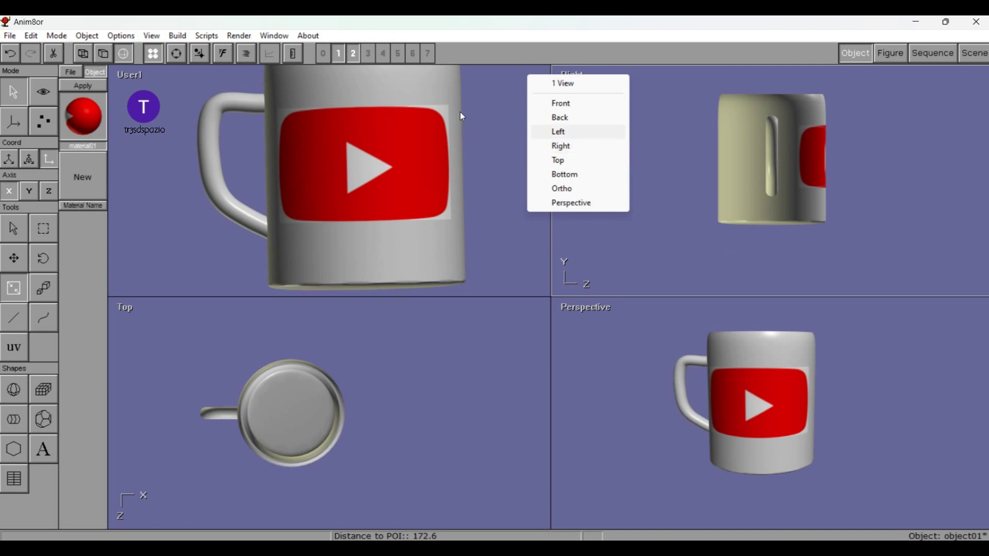
key(Return)
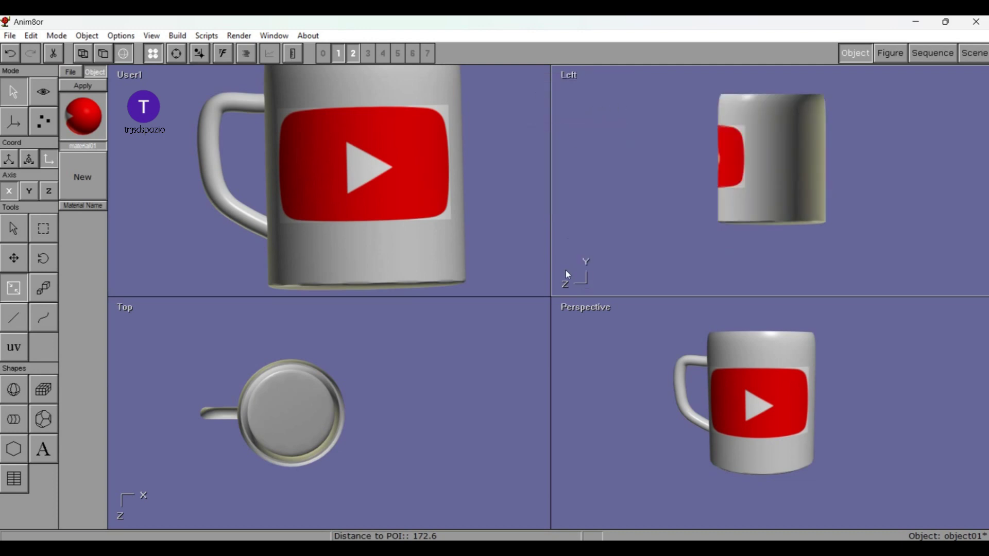
right_click(490, 255)
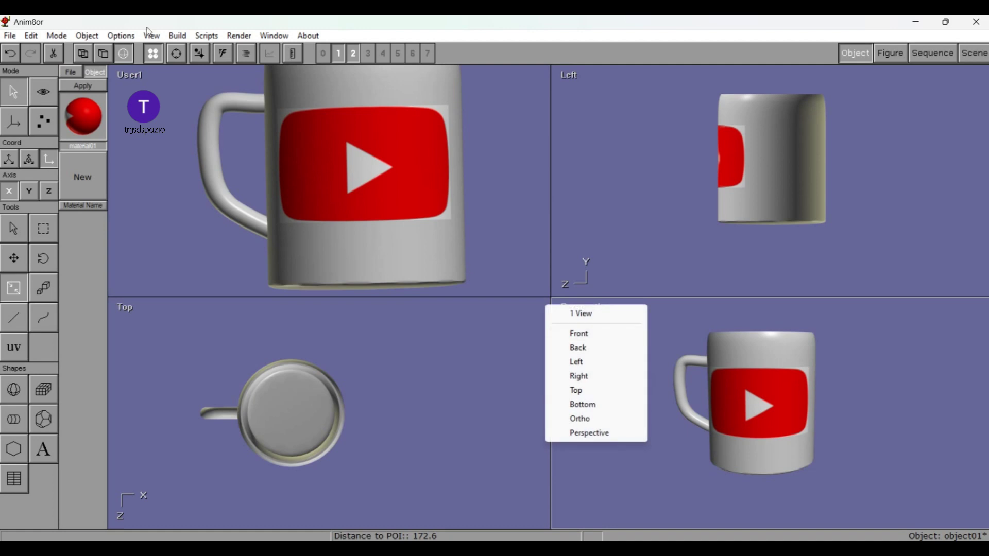
click(43, 92)
key(Home)
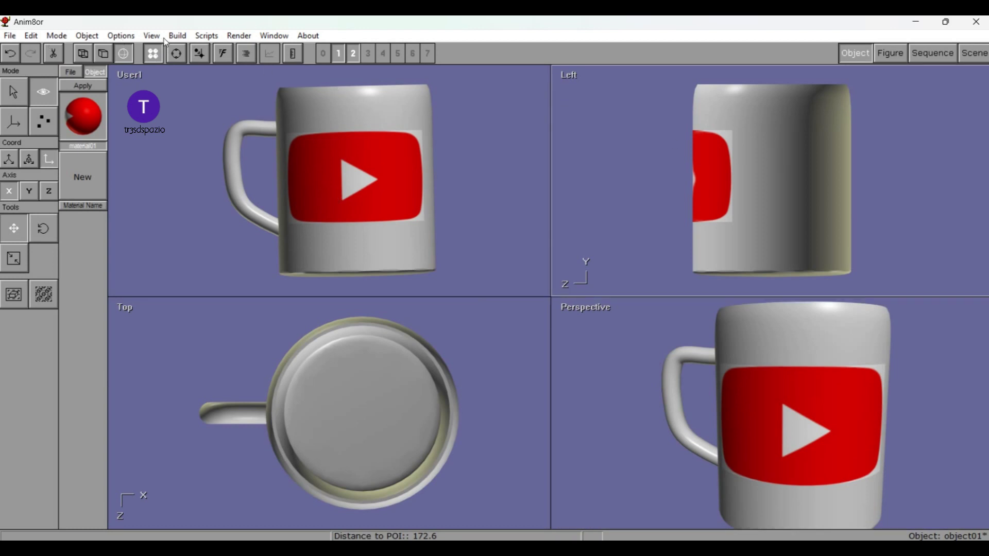
mouse_move(661, 348)
mouse_down()
mouse_move(744, 348)
mouse_move(638, 355)
mouse_move(605, 336)
mouse_move(636, 340)
mouse_move(645, 299)
mouse_move(644, 337)
mouse_move(631, 342)
mouse_move(656, 342)
mouse_move(543, 340)
mouse_move(553, 337)
mouse_up()
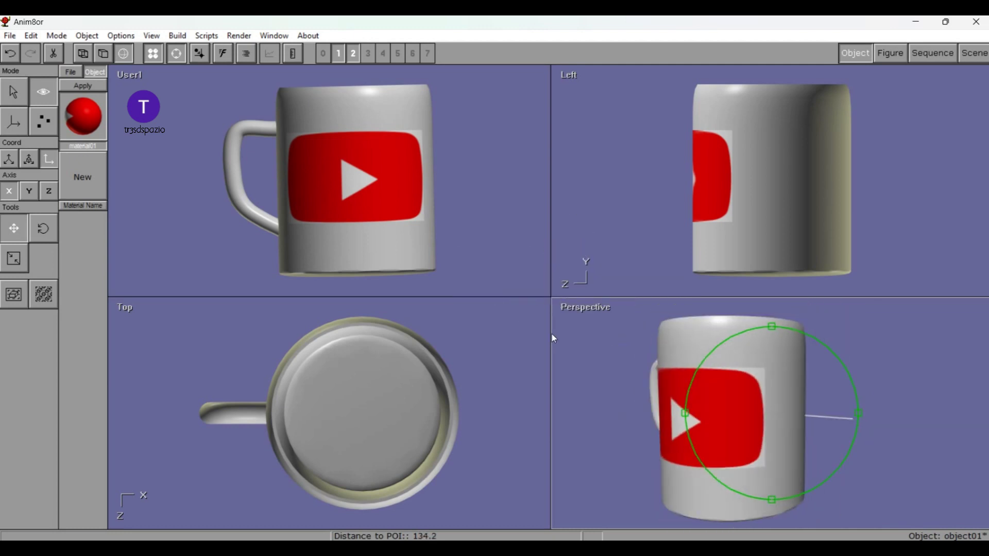
key(alt+b)
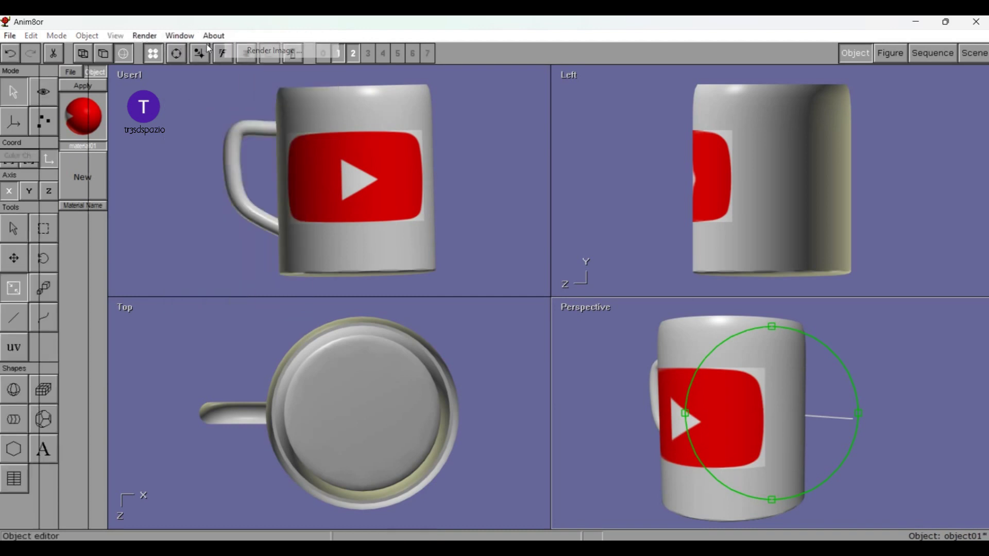
- Render the mug image on a dark purple background, then close the render preview
key(alt+r)
key(Return)
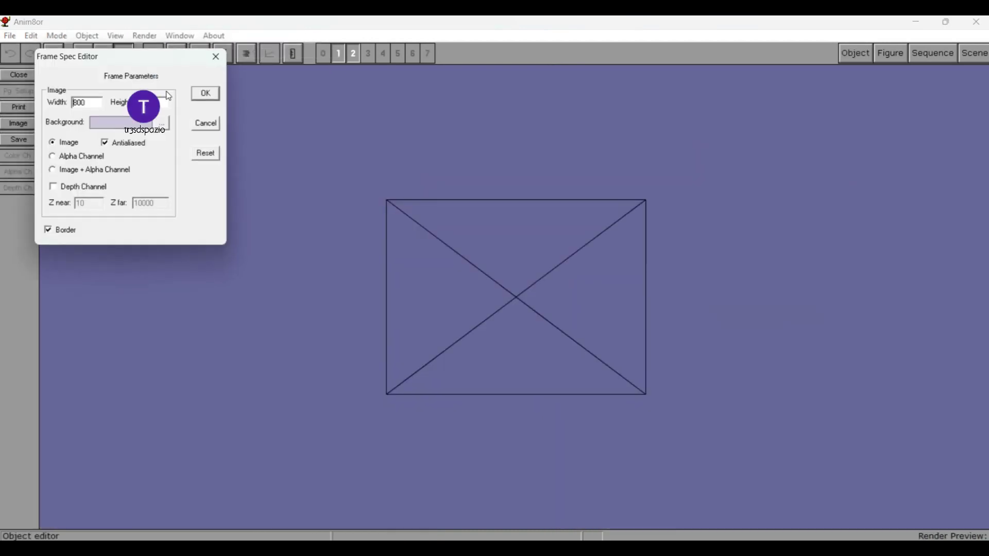
click(162, 124)
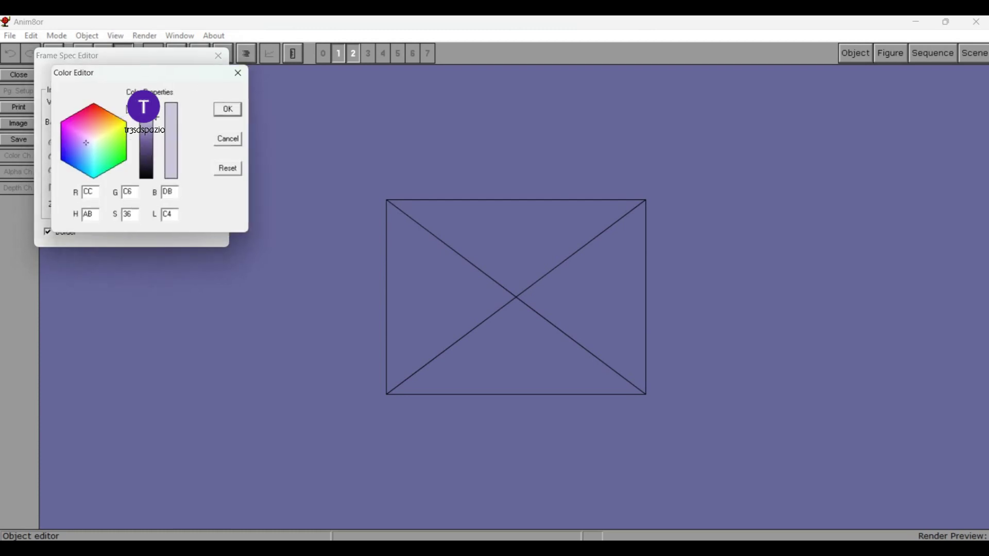
mouse_move(148, 111)
mouse_down()
mouse_move(147, 163)
mouse_move(134, 124)
mouse_up()
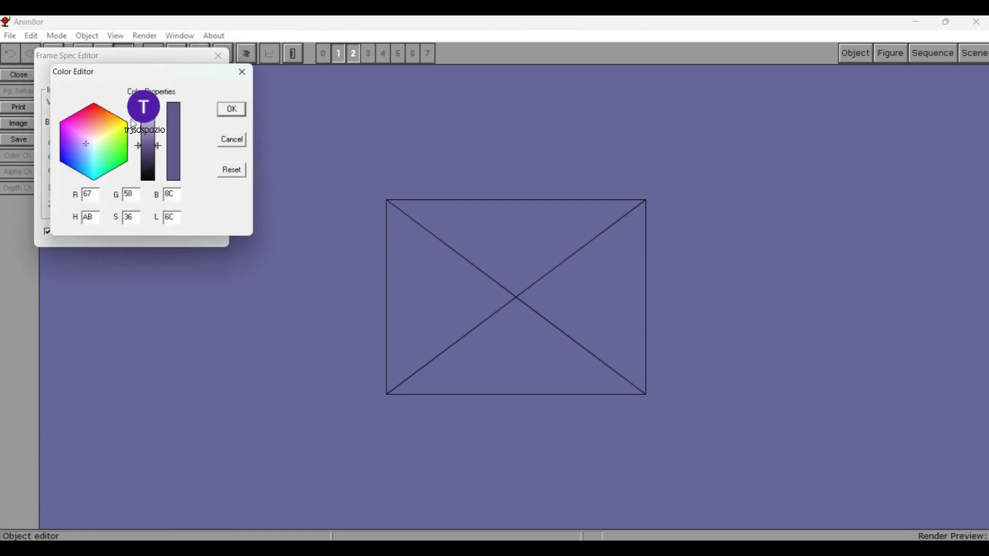
key(Return)
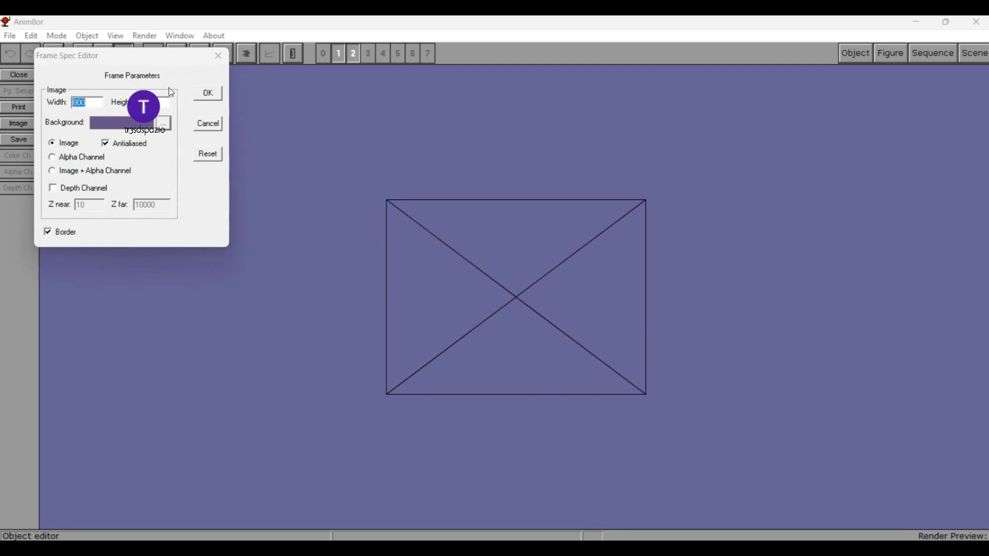
key(Return)
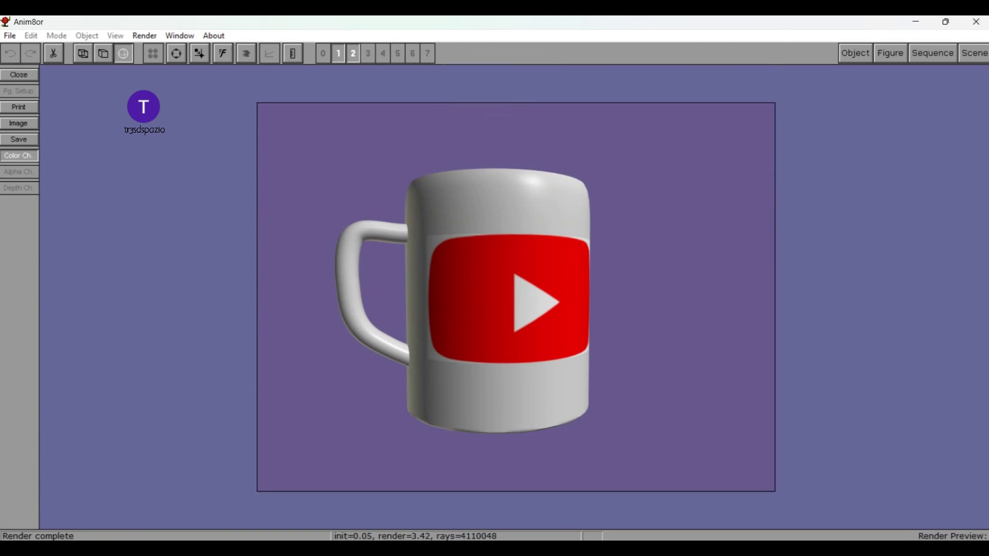
click(8, 73)
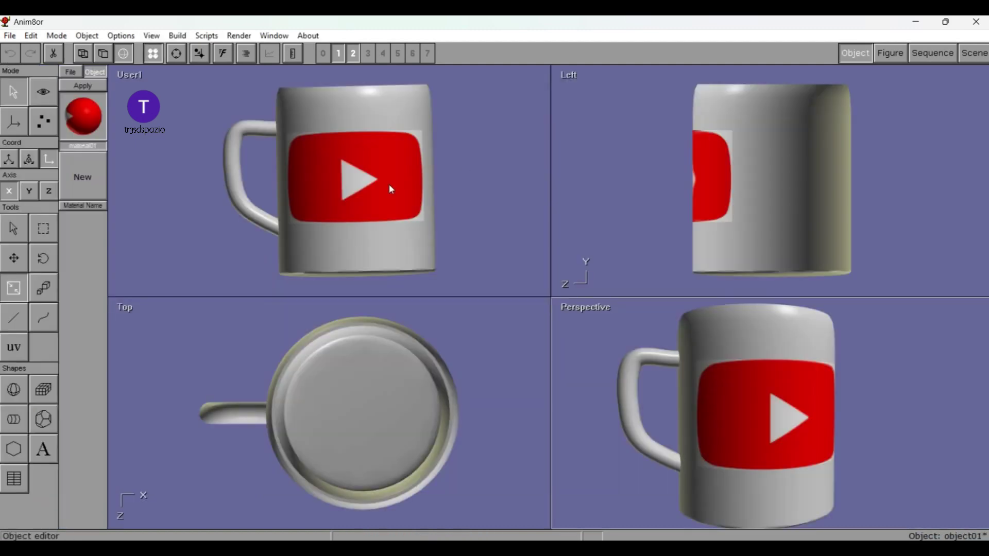